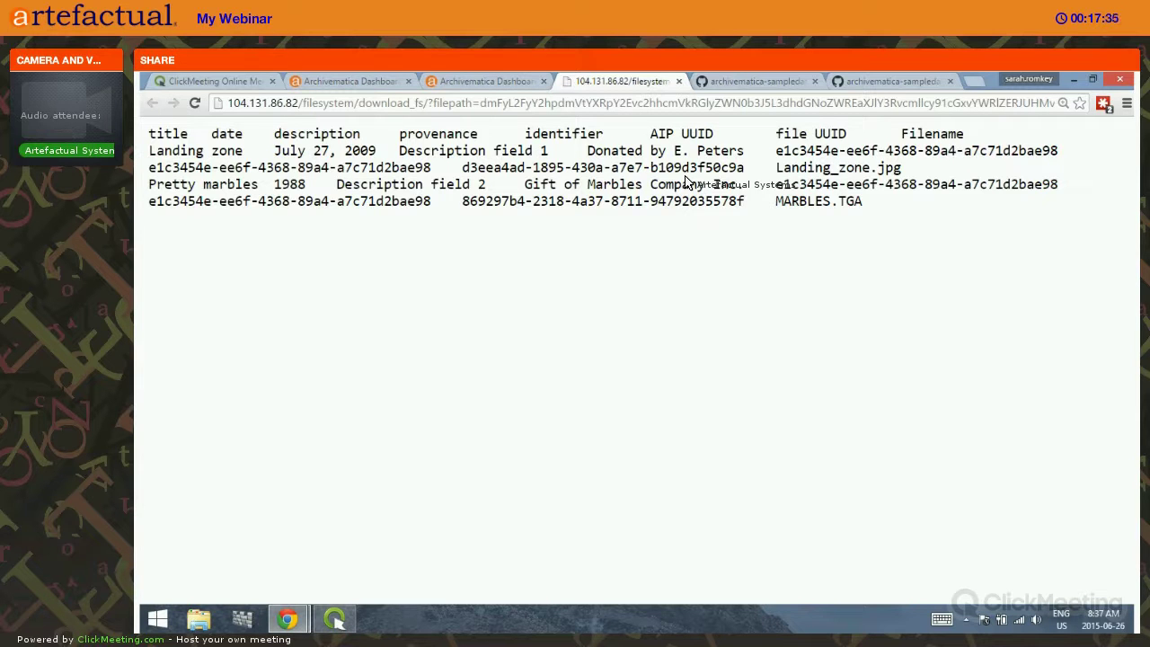
Step: Back in the Ingest list, collapse the CDM_DIP package and normalize DIP_example for preservation and access
click(679, 81)
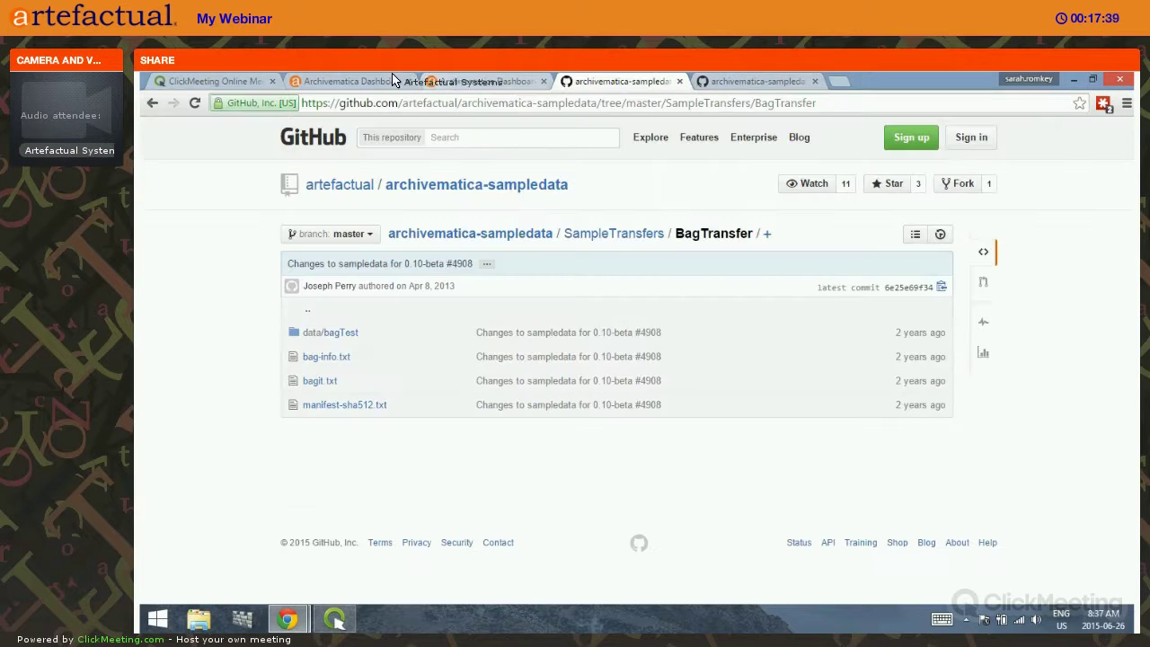
click(376, 81)
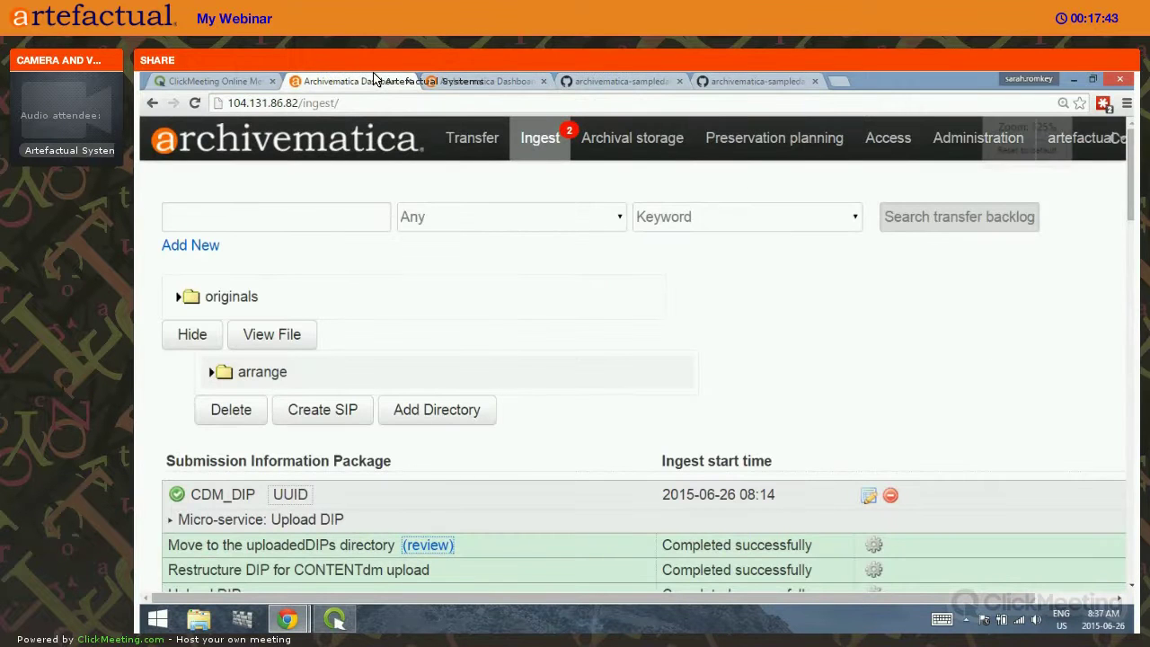
key(ctrl+minus)
key(ctrl+minus)
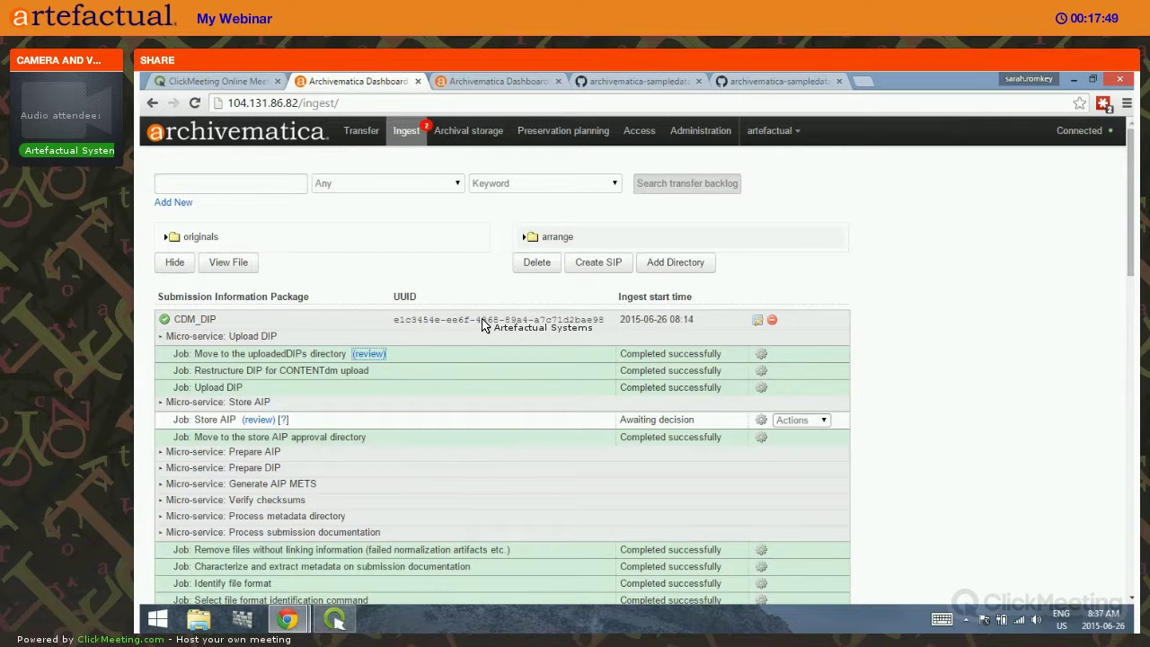
click(482, 325)
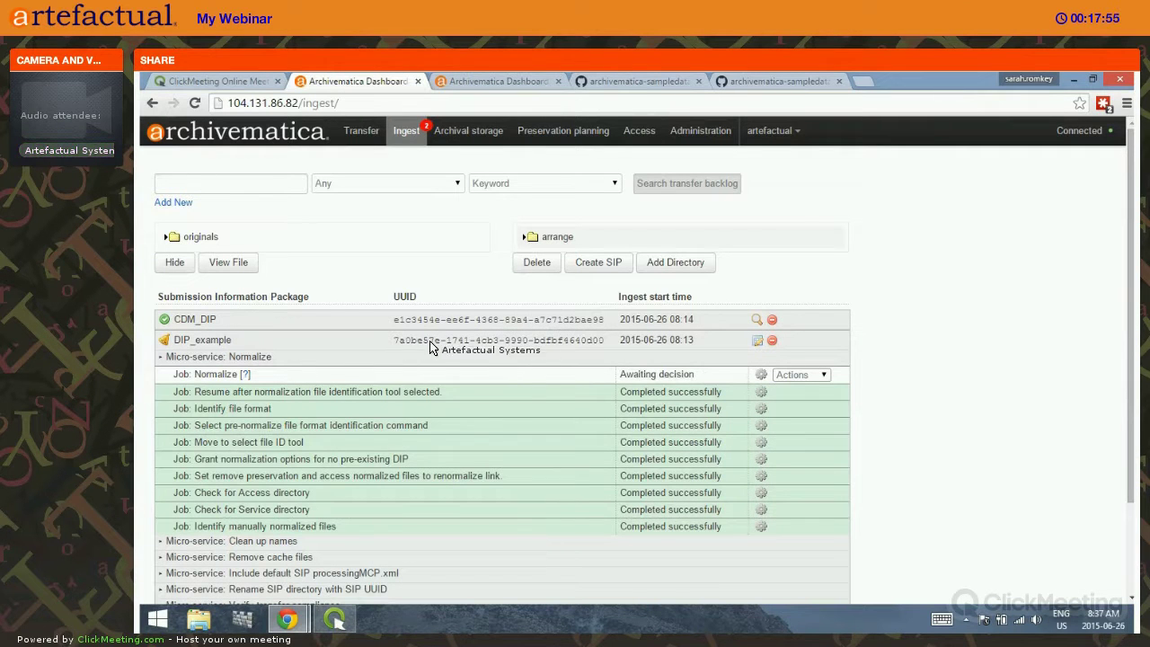
click(806, 379)
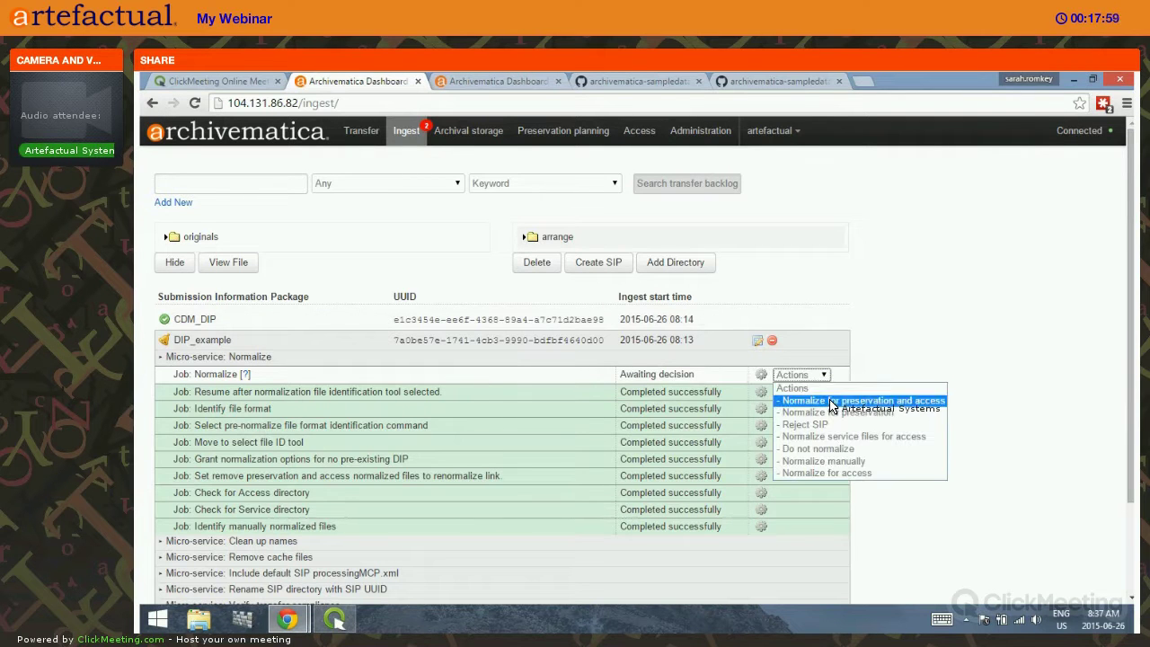
click(833, 402)
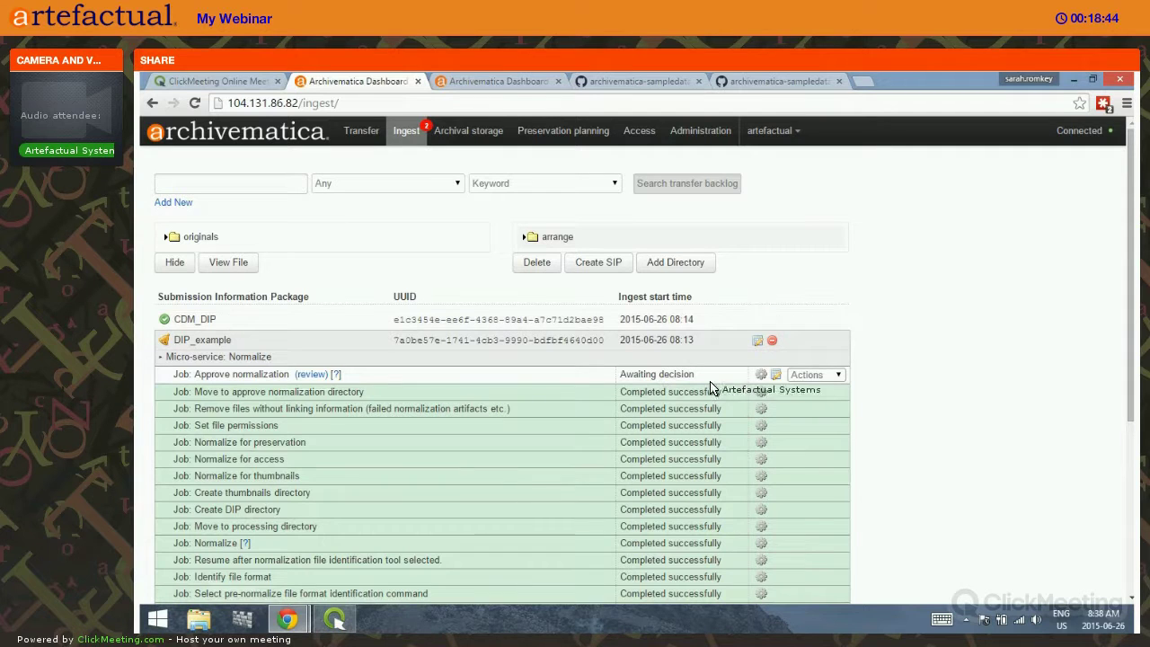
Step: Approve DIP_example's normalization and identify its submission documentation's file formats with Fido version 1 PUID
click(815, 375)
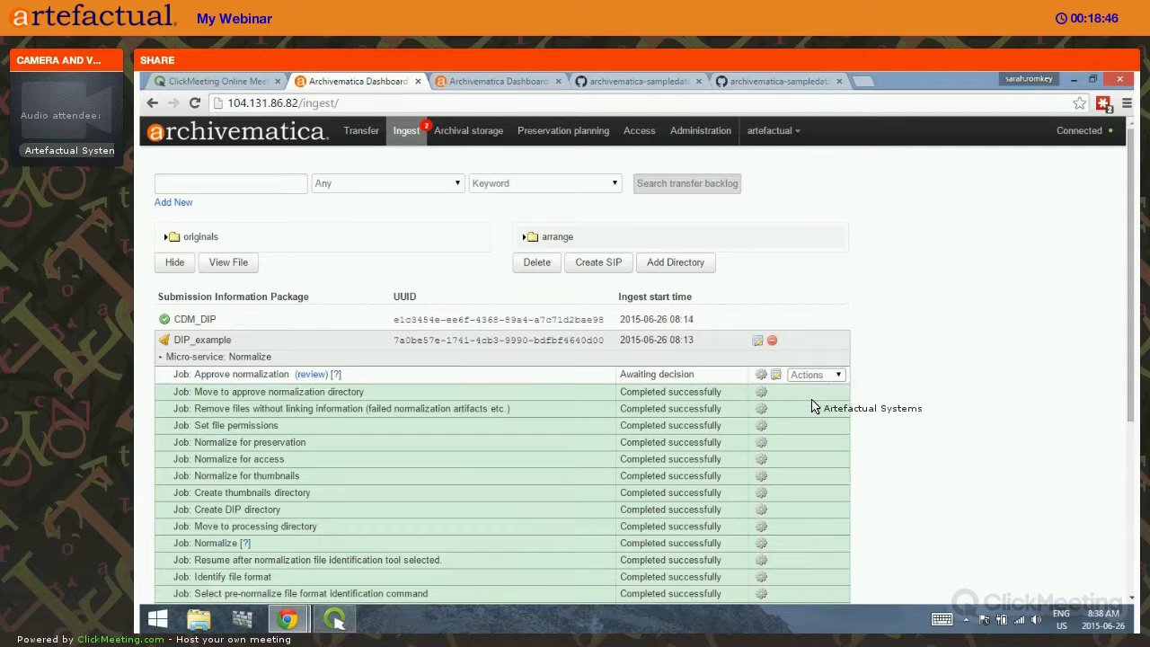
click(816, 425)
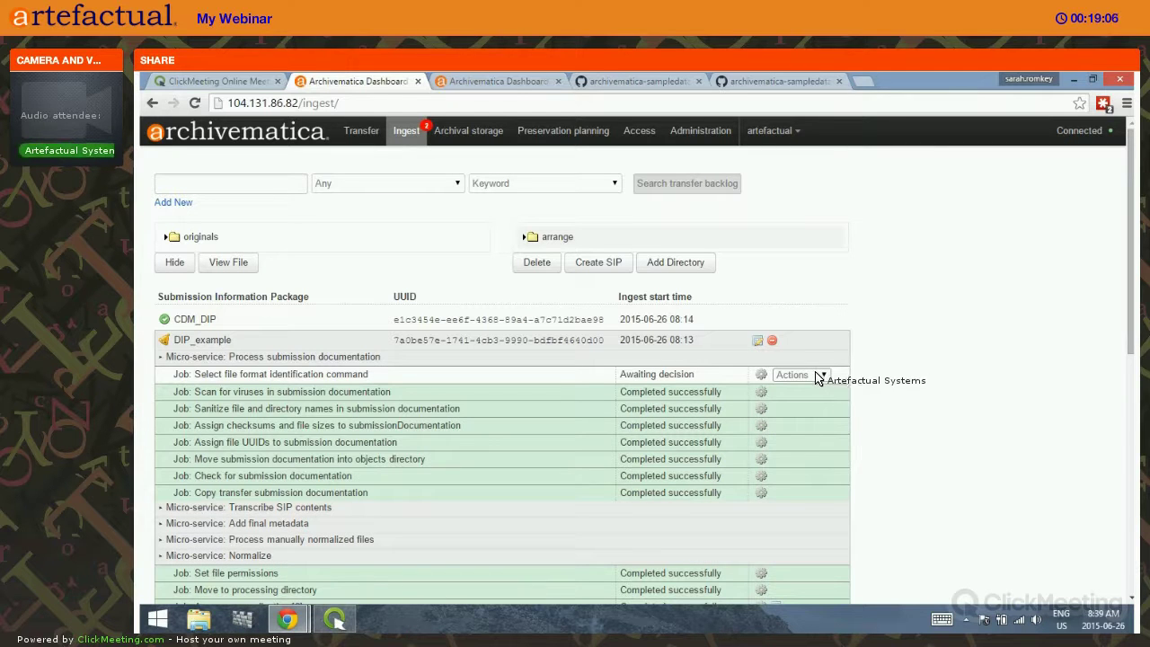
click(817, 374)
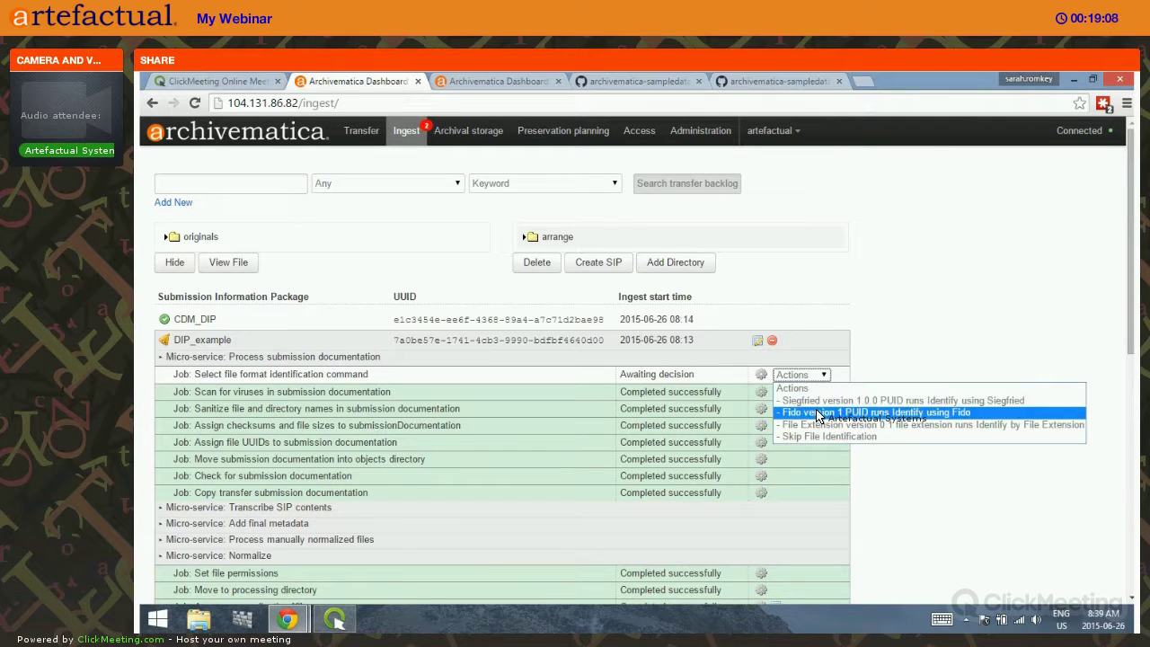
click(818, 414)
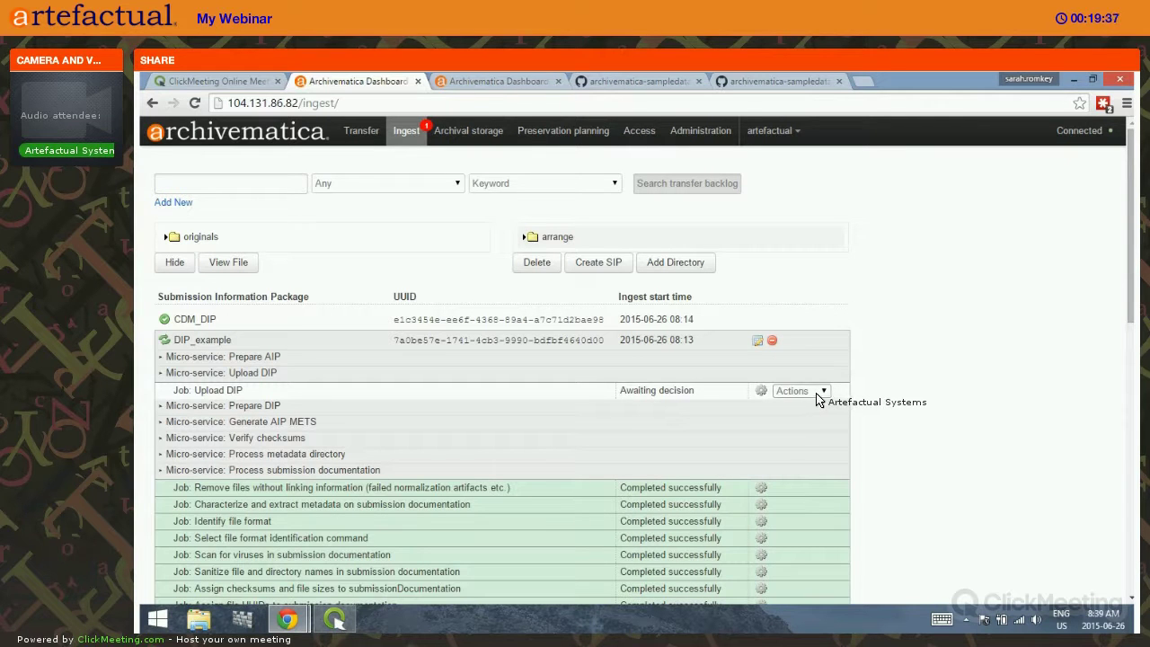
Step: Store the DIP of DIP_example in the standard Archivematica Directory
click(820, 393)
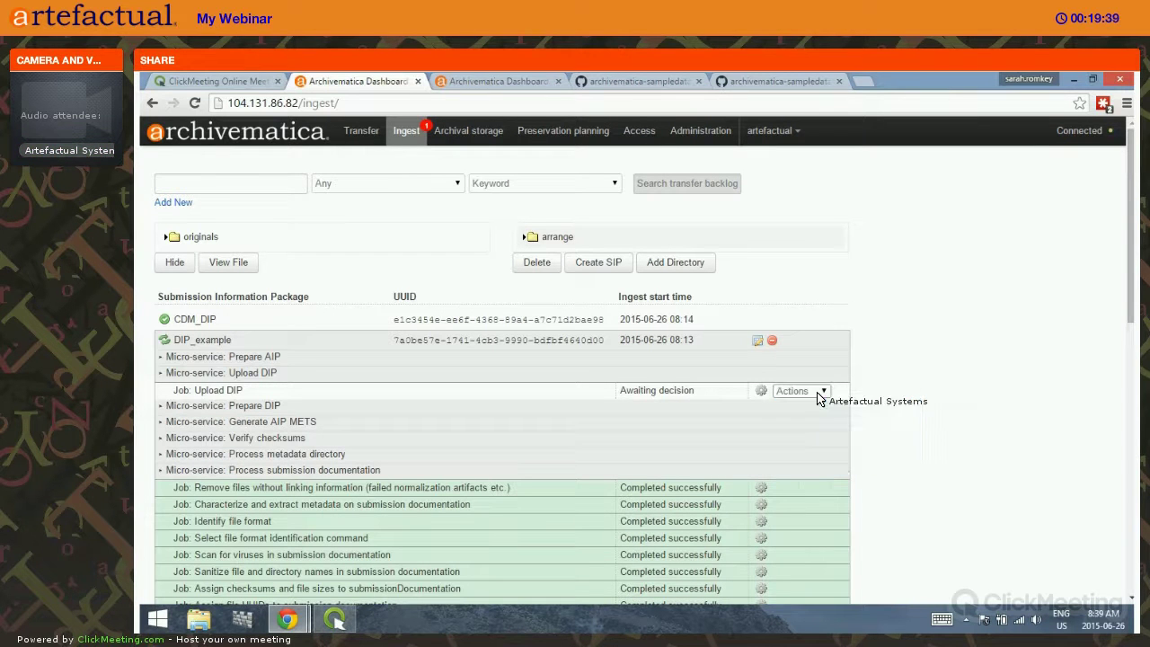
click(820, 393)
click(817, 393)
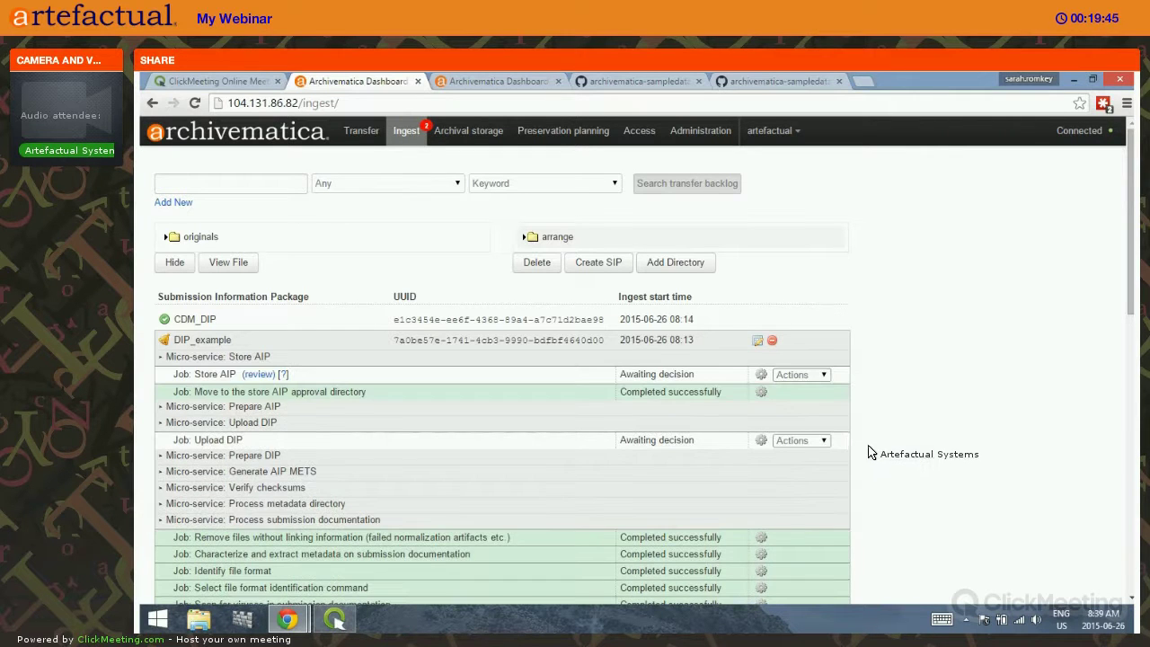
click(809, 440)
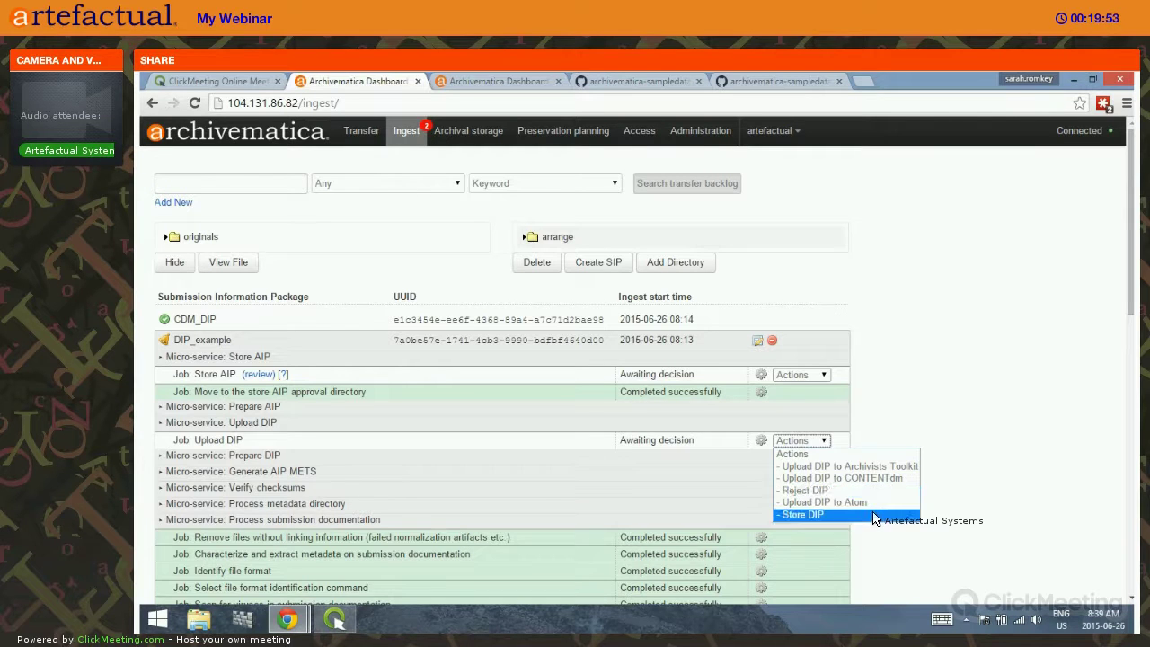
click(874, 515)
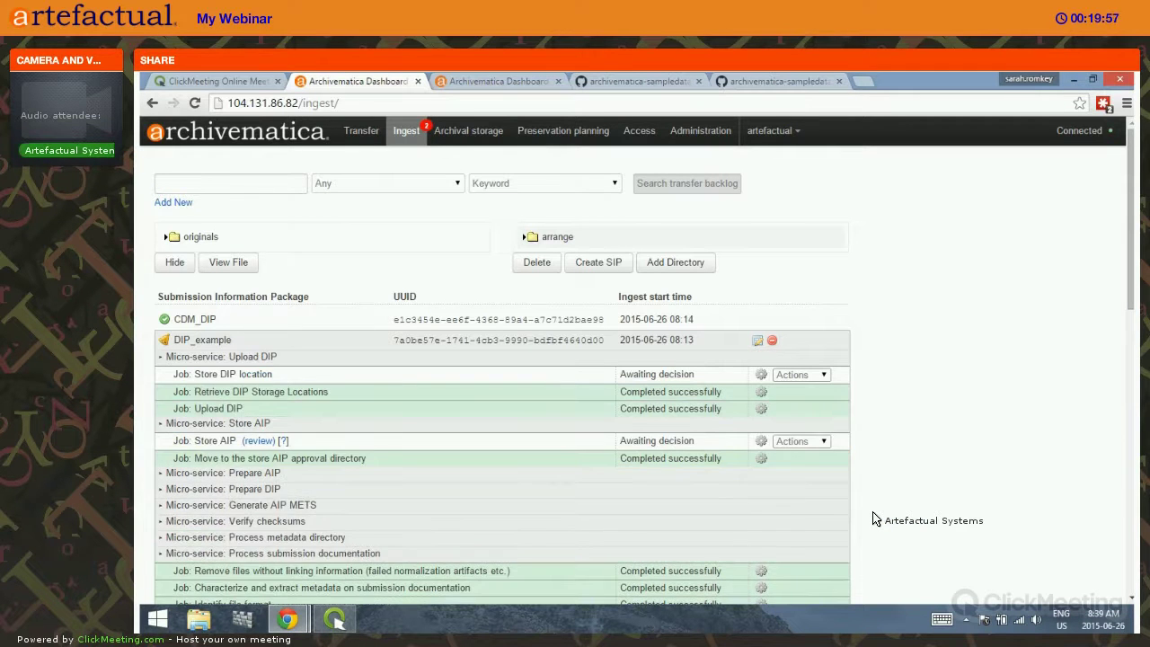
click(812, 376)
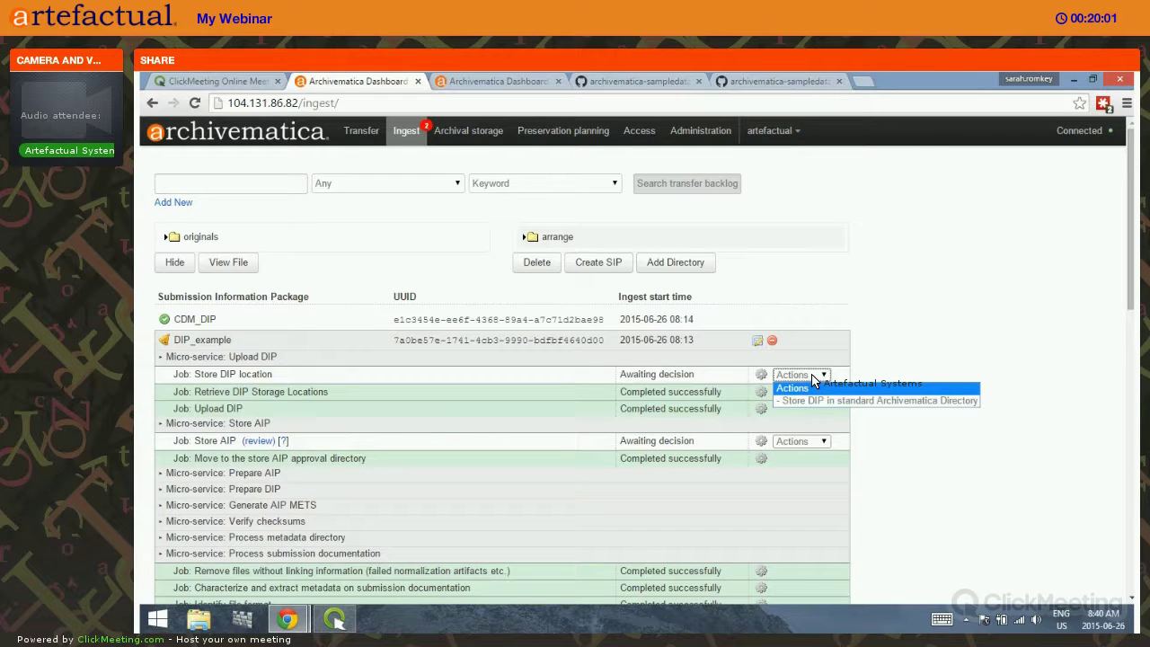
click(820, 400)
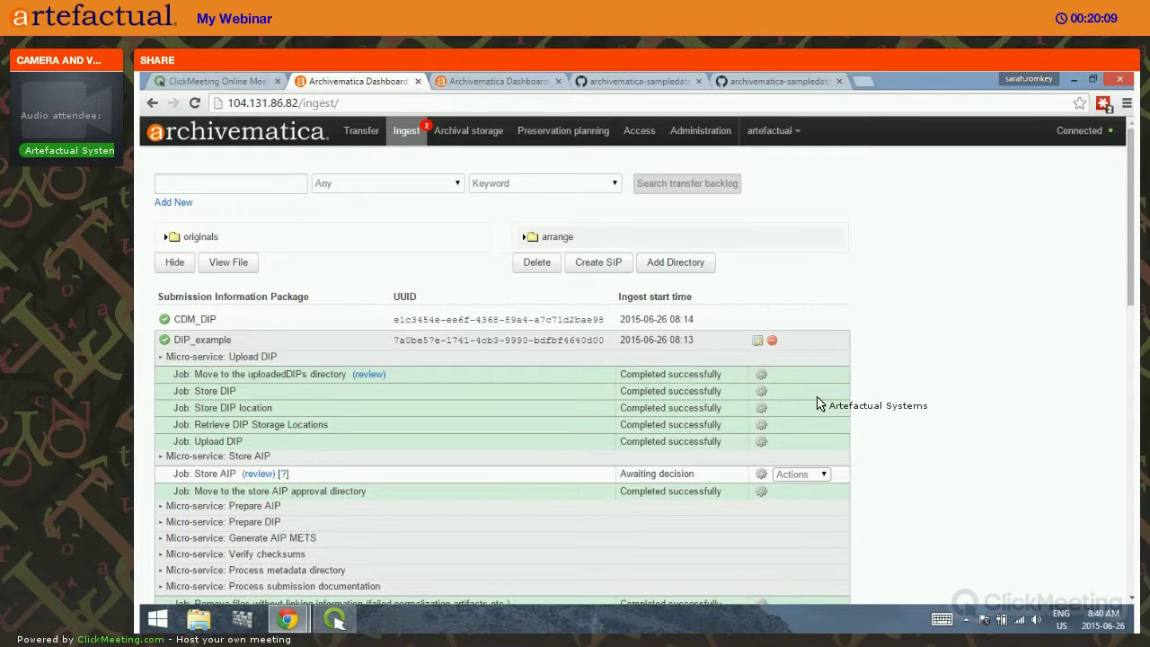
Step: Review the uploaded DIP of DIP_example, examining its folder structure and the files in its objects folder
click(371, 376)
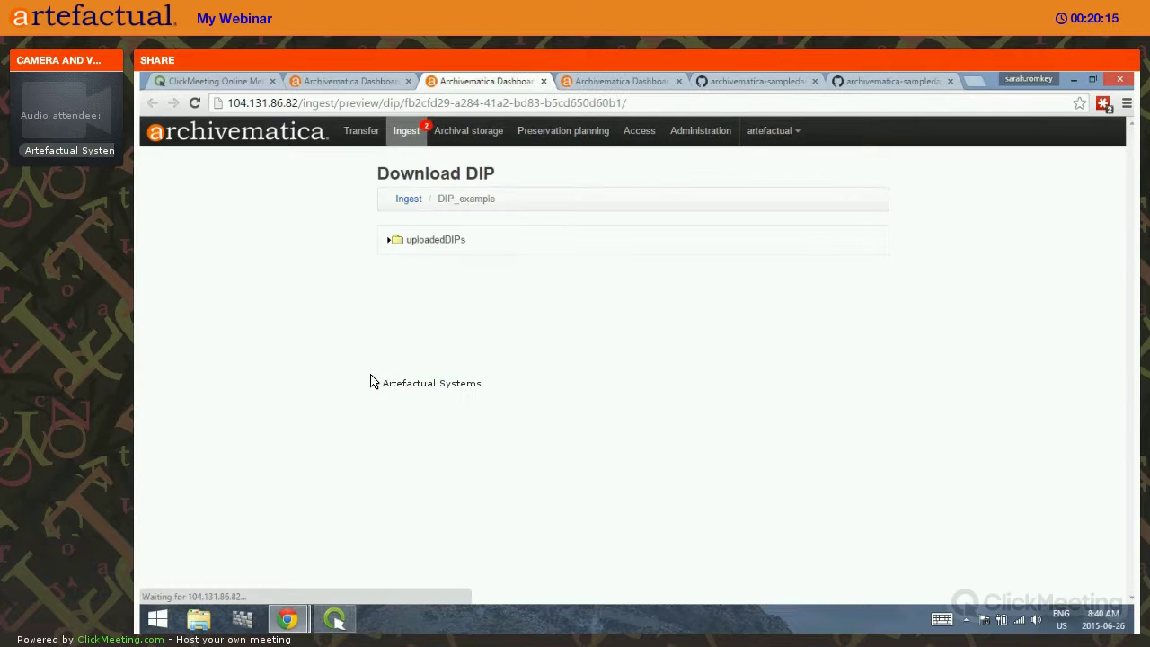
click(392, 241)
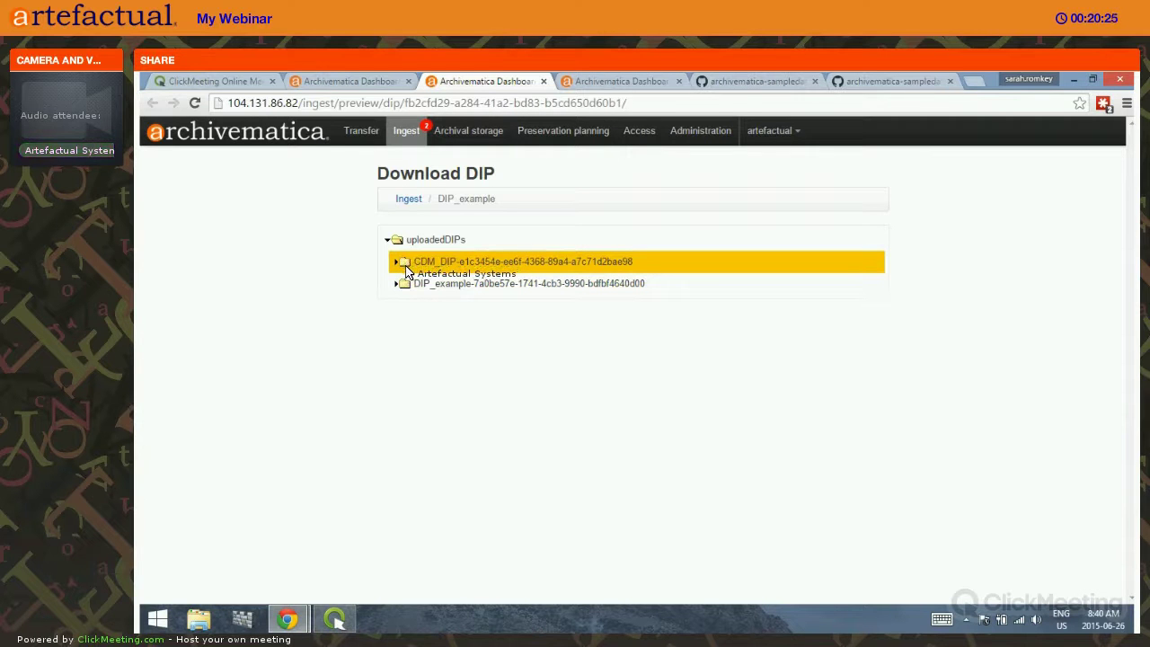
click(402, 287)
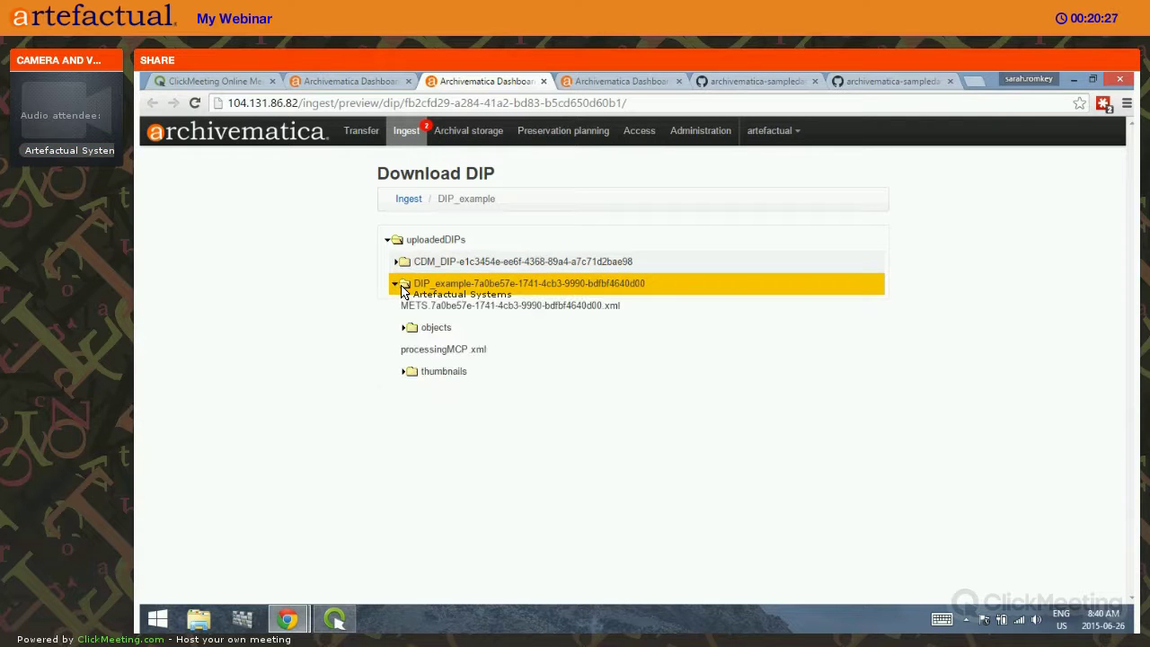
click(409, 329)
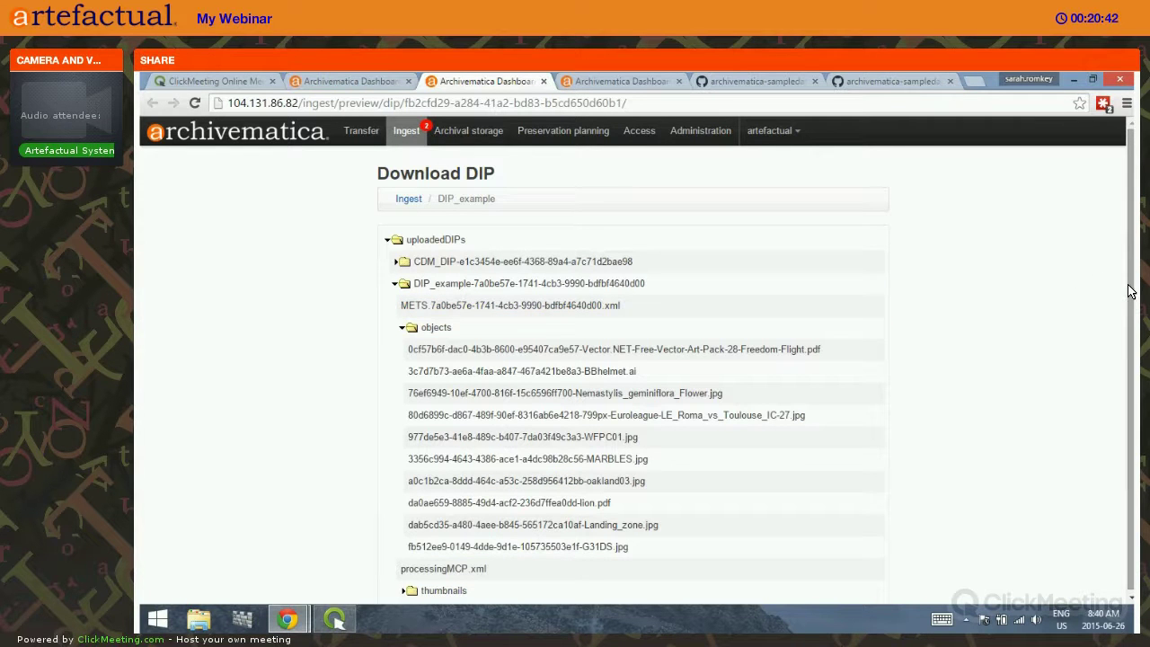
drag(1131, 291, 1131, 292)
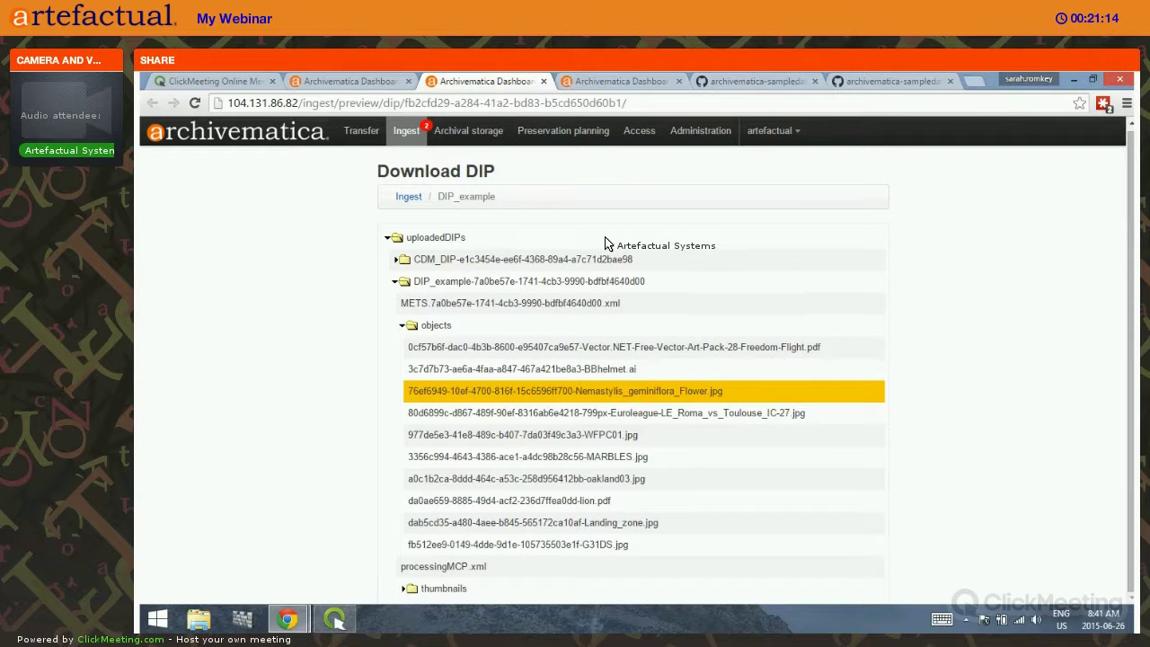
click(618, 329)
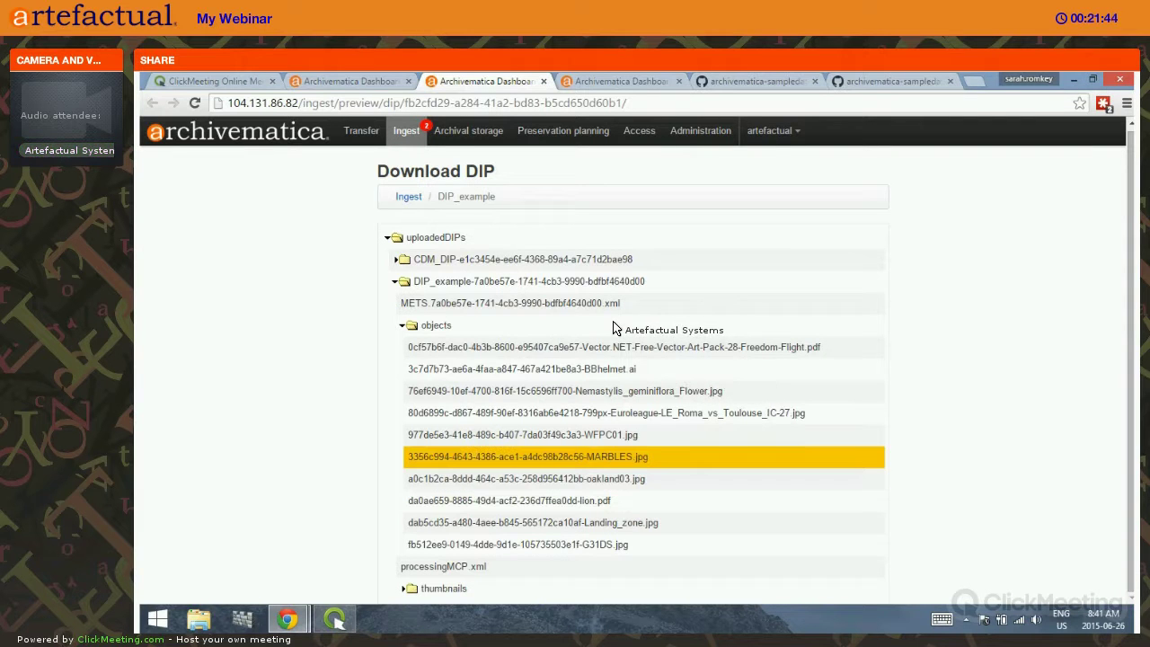
Step: Clear the DIP uploads directory in the administration's processing storage usage and confirm the deletion
click(412, 141)
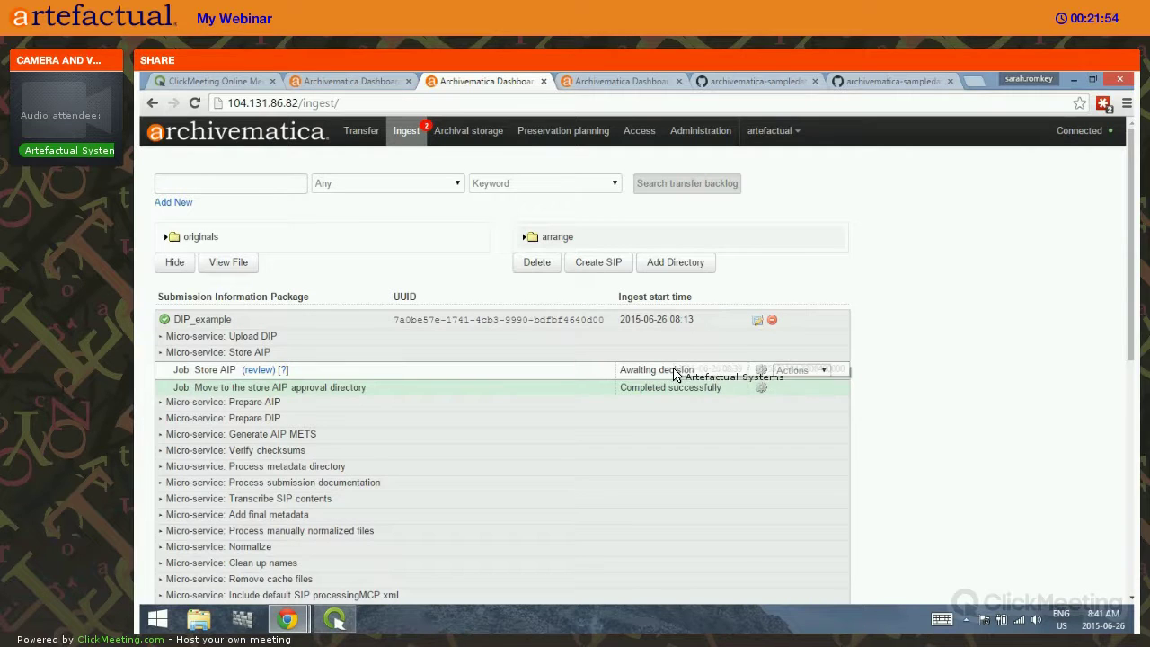
click(715, 139)
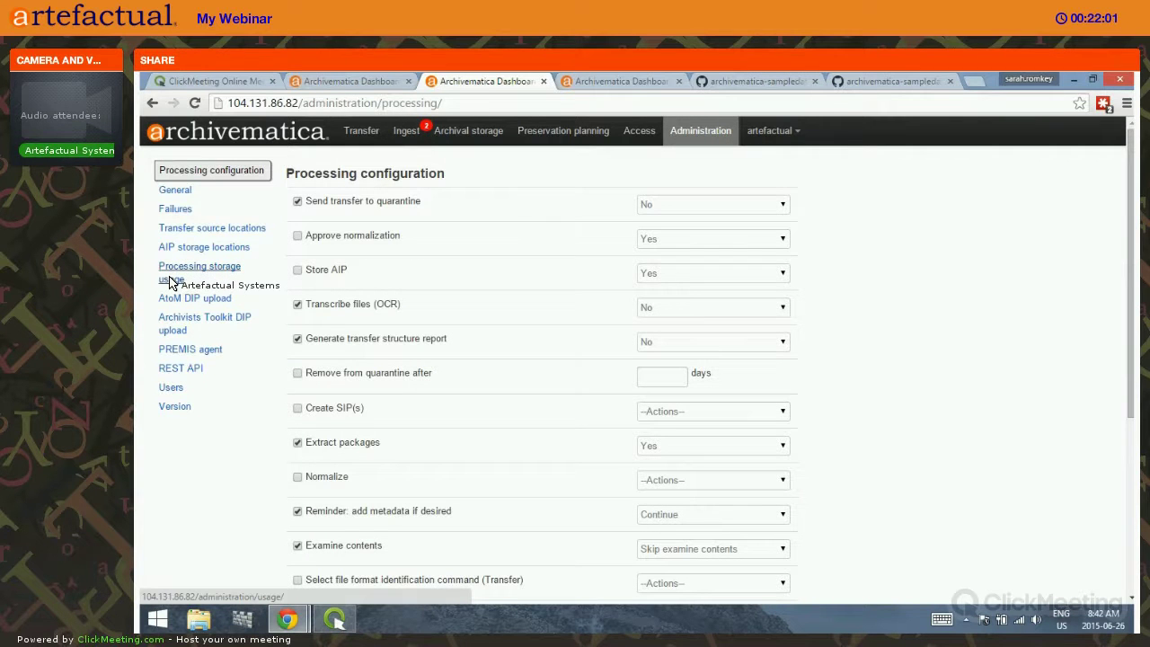
click(171, 281)
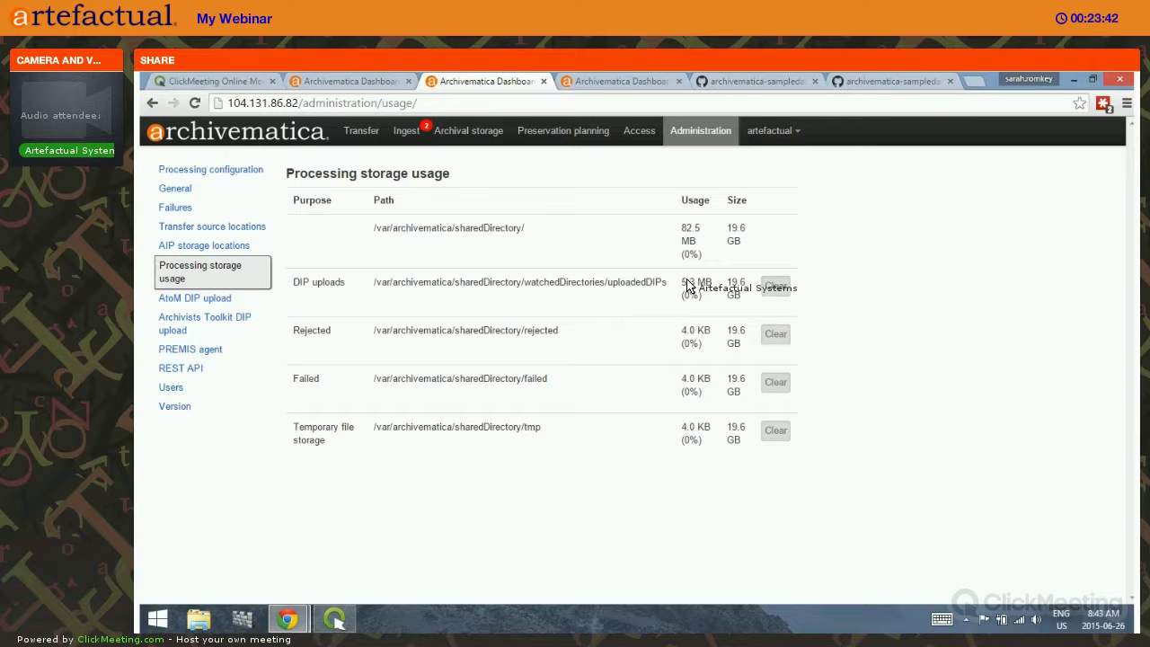
click(778, 289)
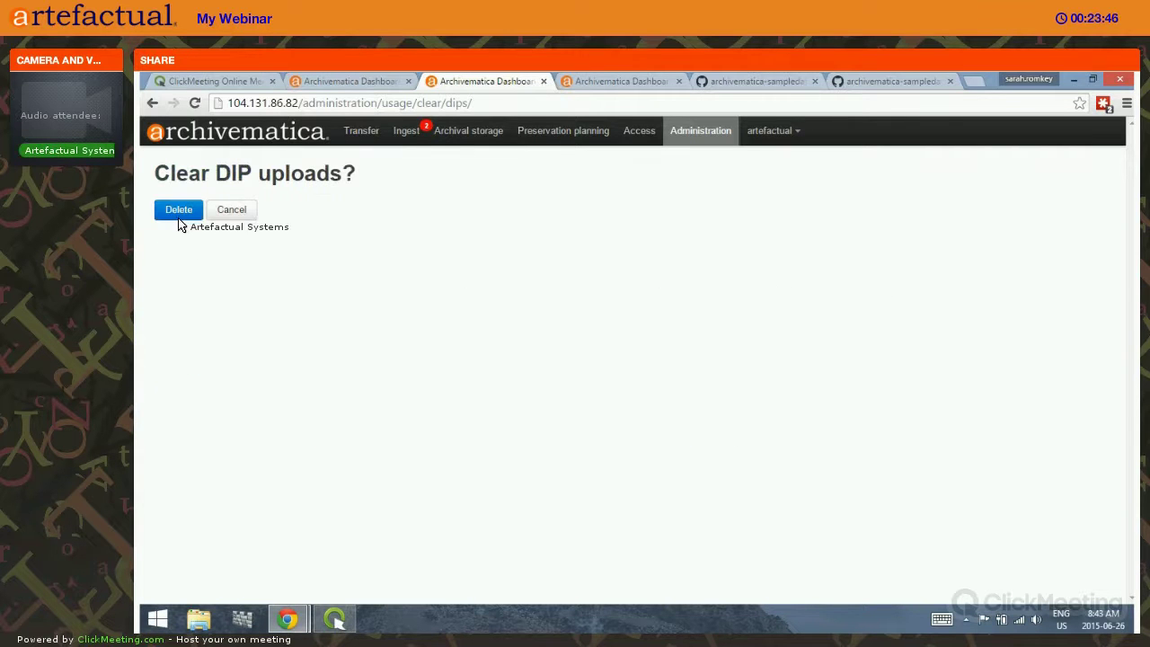
click(179, 210)
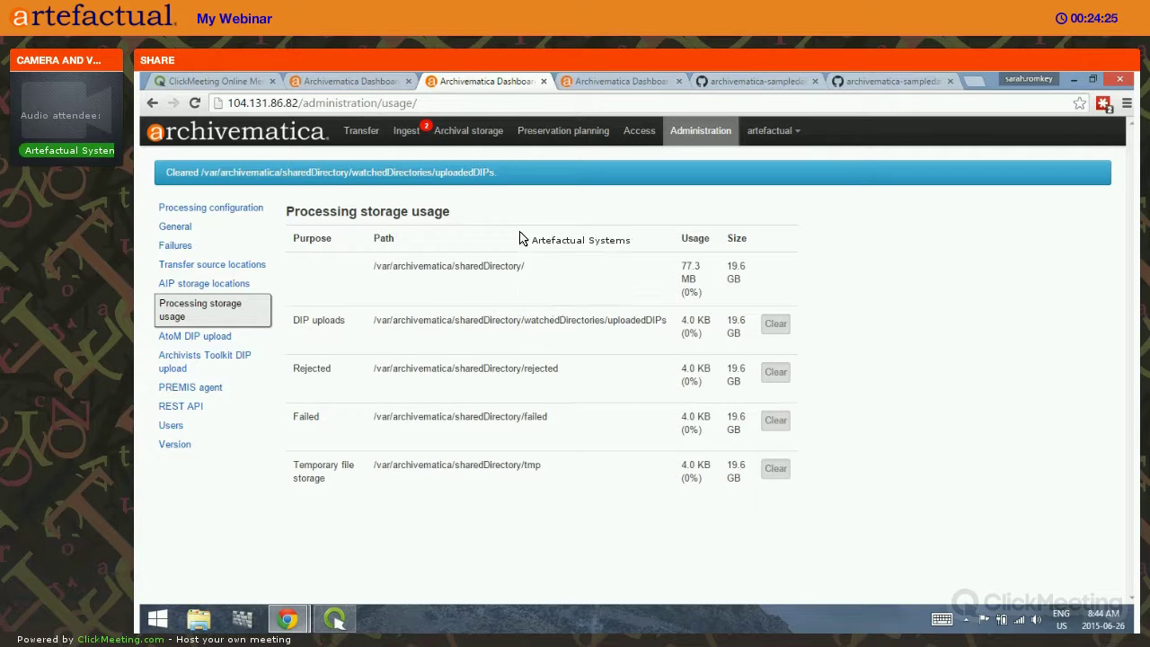
Step: Close the two extra Archivematica pages and one archivematica-sampledata page, and return to the Ingest list
click(543, 81)
click(543, 81)
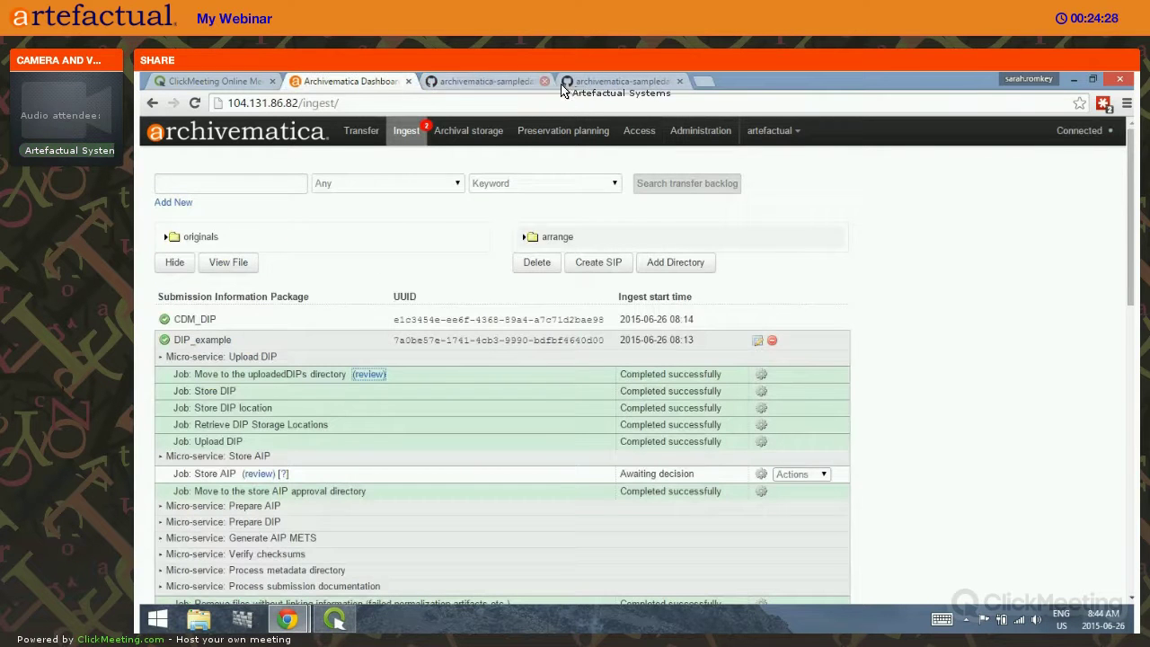
click(626, 81)
click(680, 81)
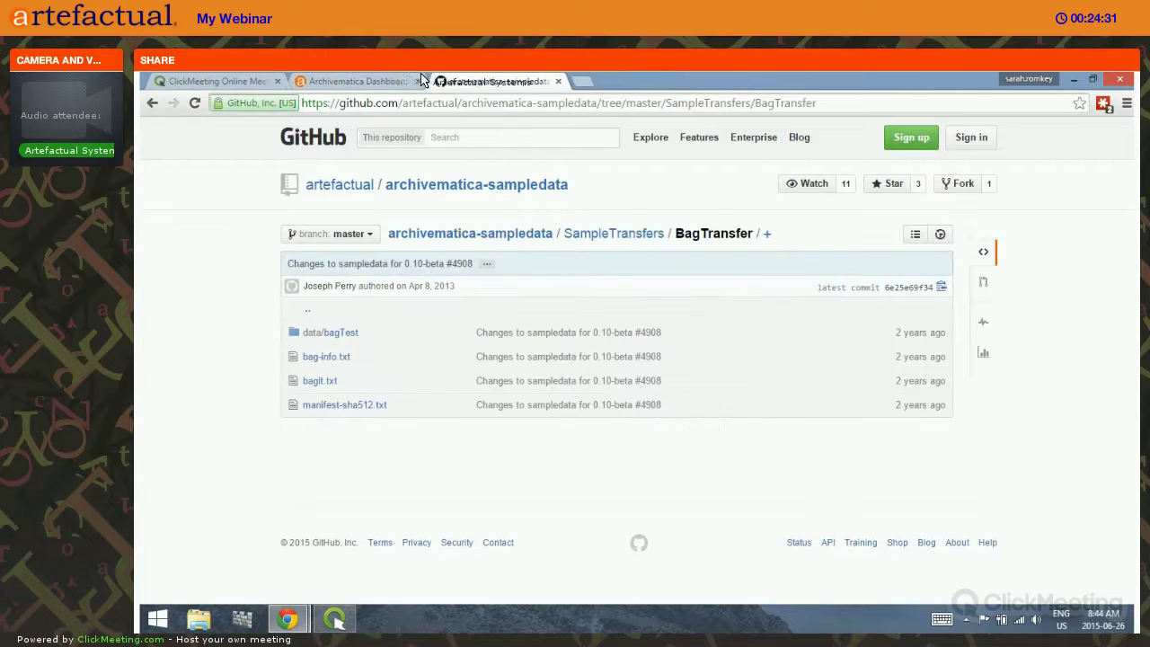
click(393, 79)
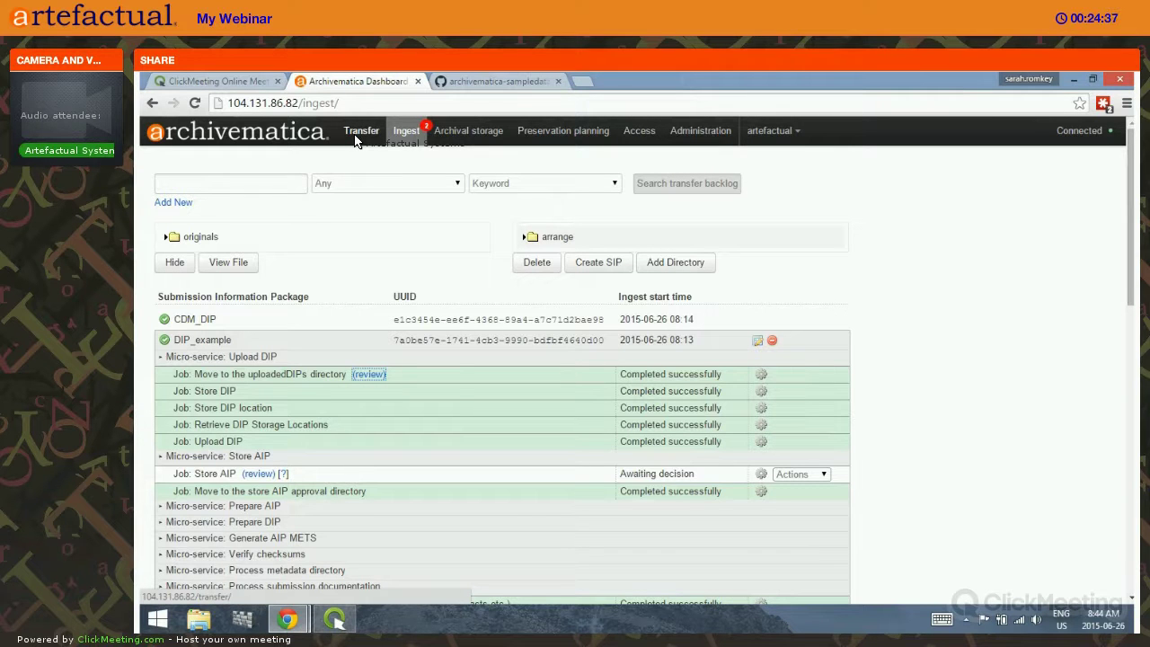
Step: Examine the transfer types offered for a new transfer, including Unzipped Bag and Zipped Bag, leaving Standard selected
click(356, 140)
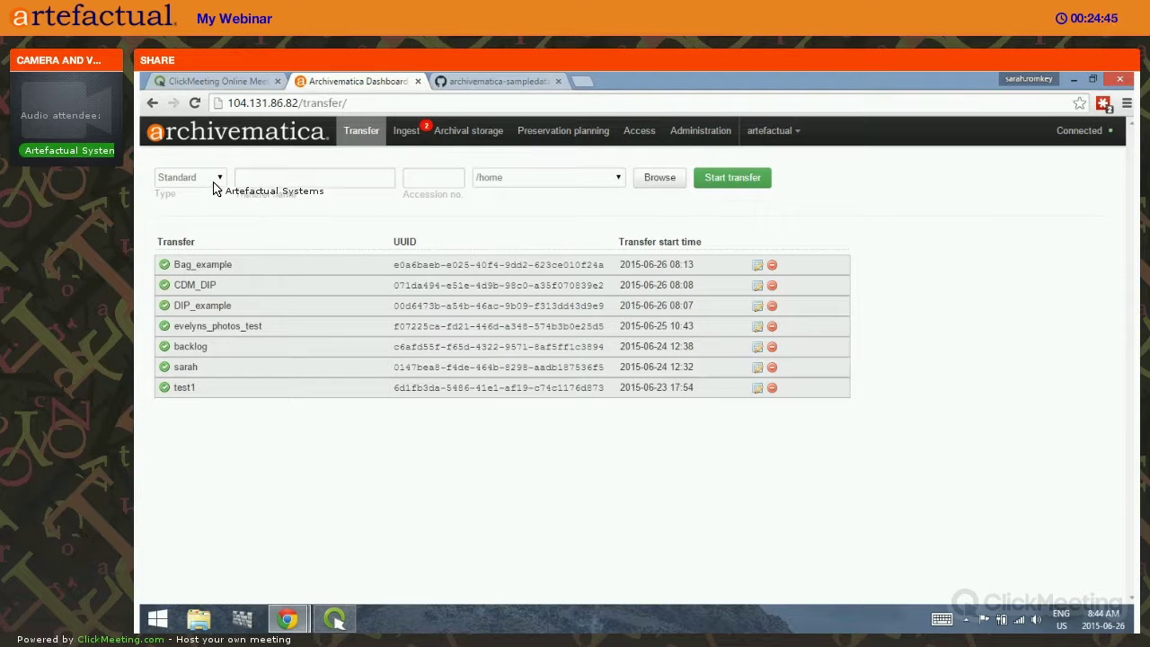
click(214, 181)
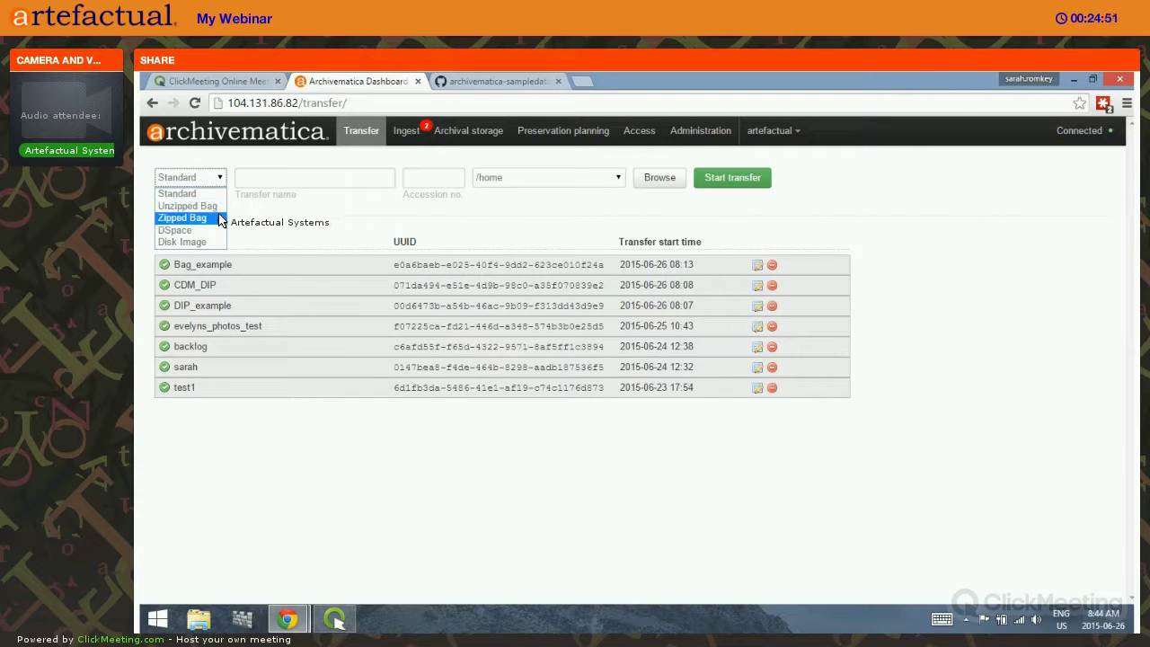
key(Up)
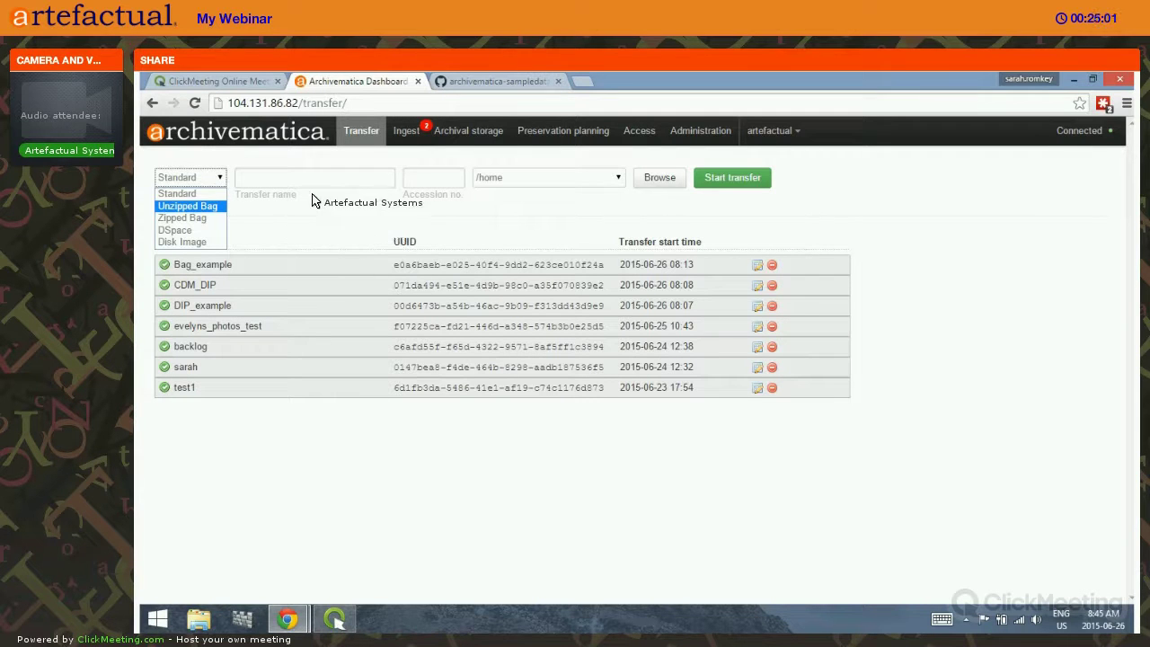
right_click(534, 219)
click(527, 213)
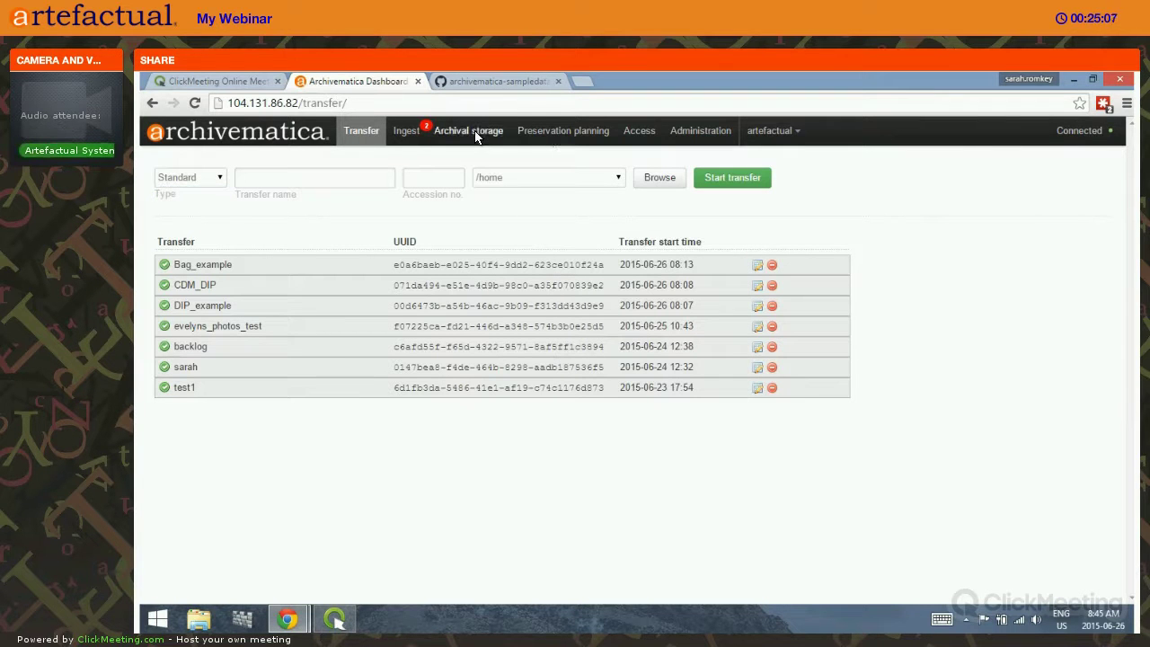
Step: Browse the AIPs held in archival storage
click(475, 135)
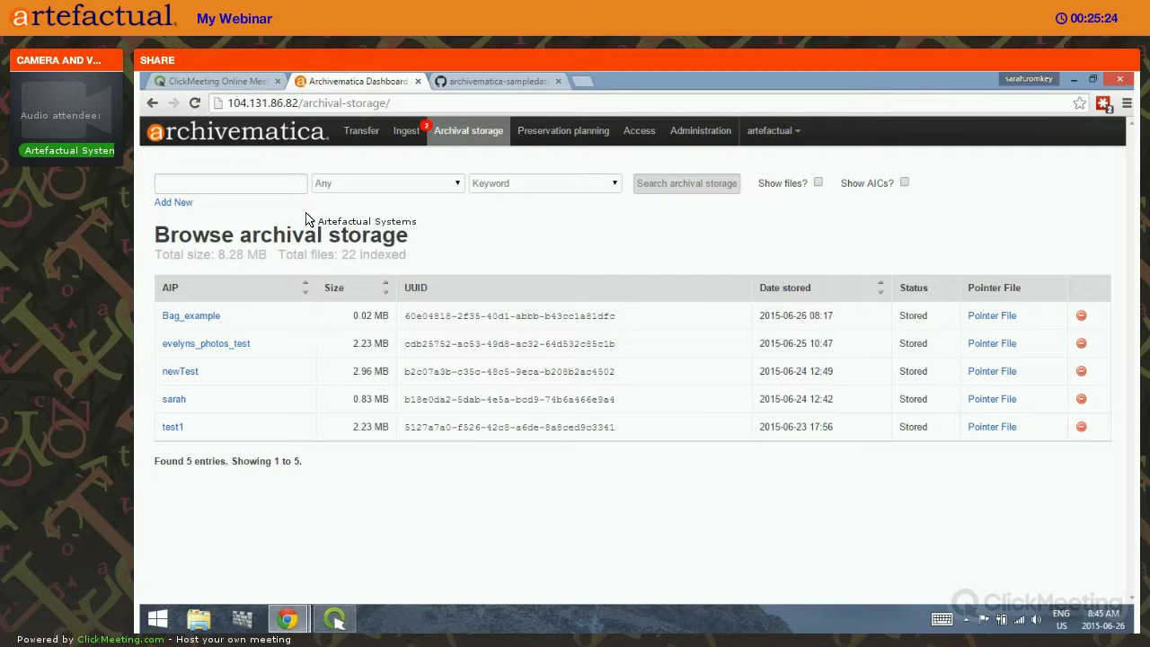
Step: Switch to the archivematica-sampledata page on GitHub, open BagTransfer's bag-info.txt and examine the Bag-Size field name and its value
click(516, 80)
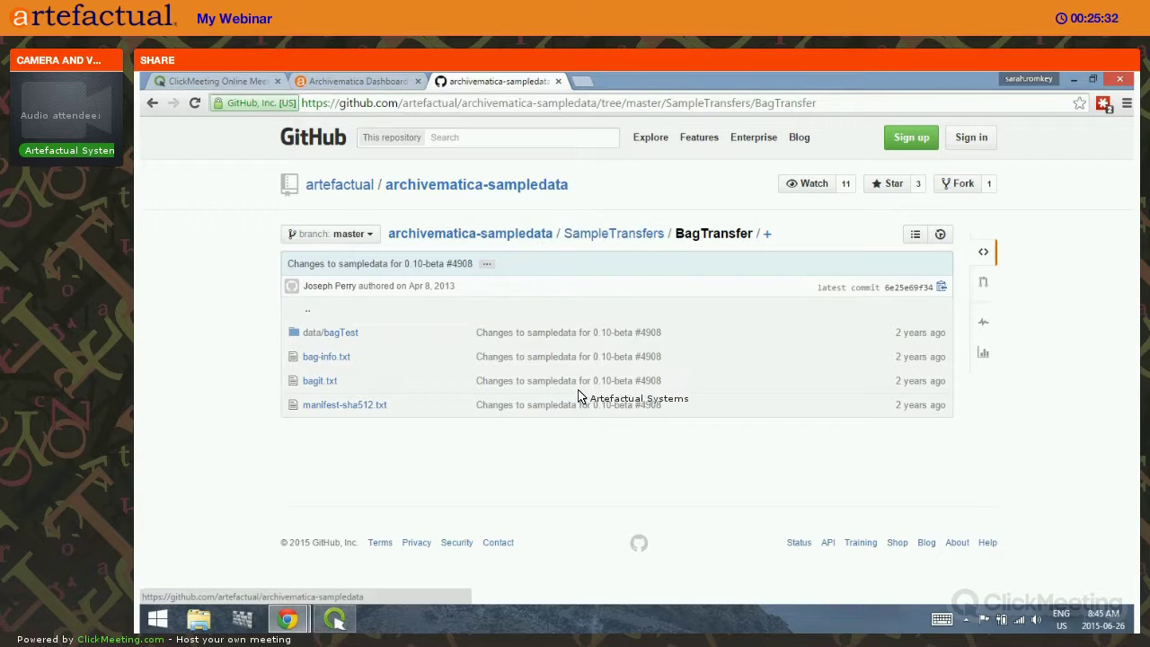
click(332, 357)
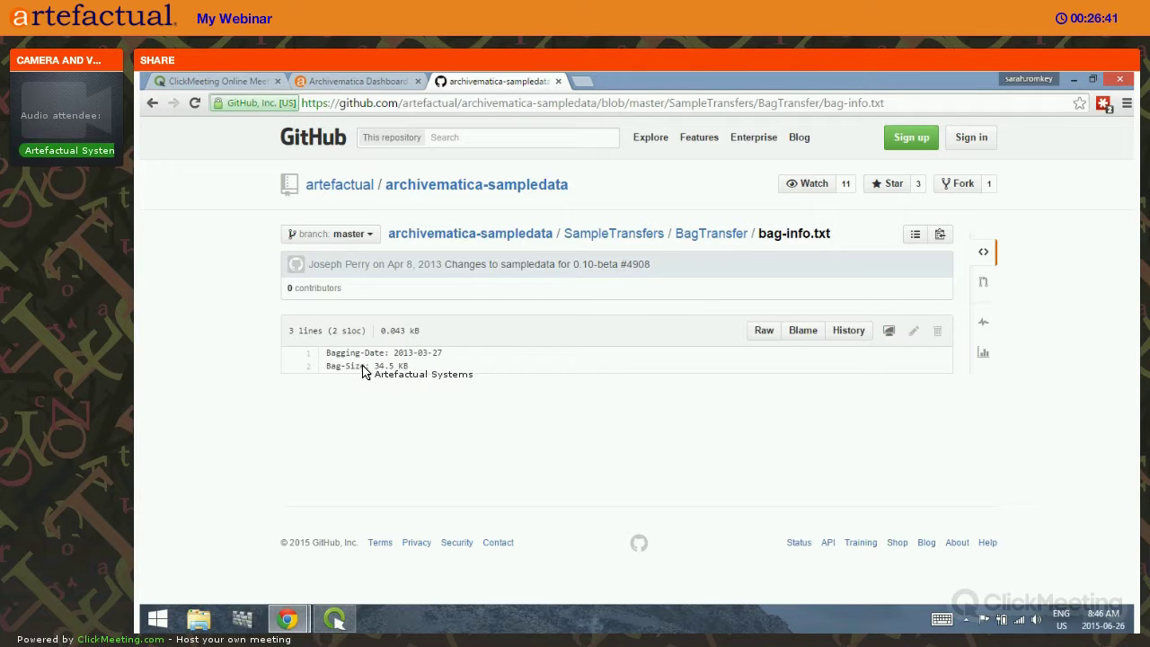
double_click(353, 368)
drag(332, 370, 330, 368)
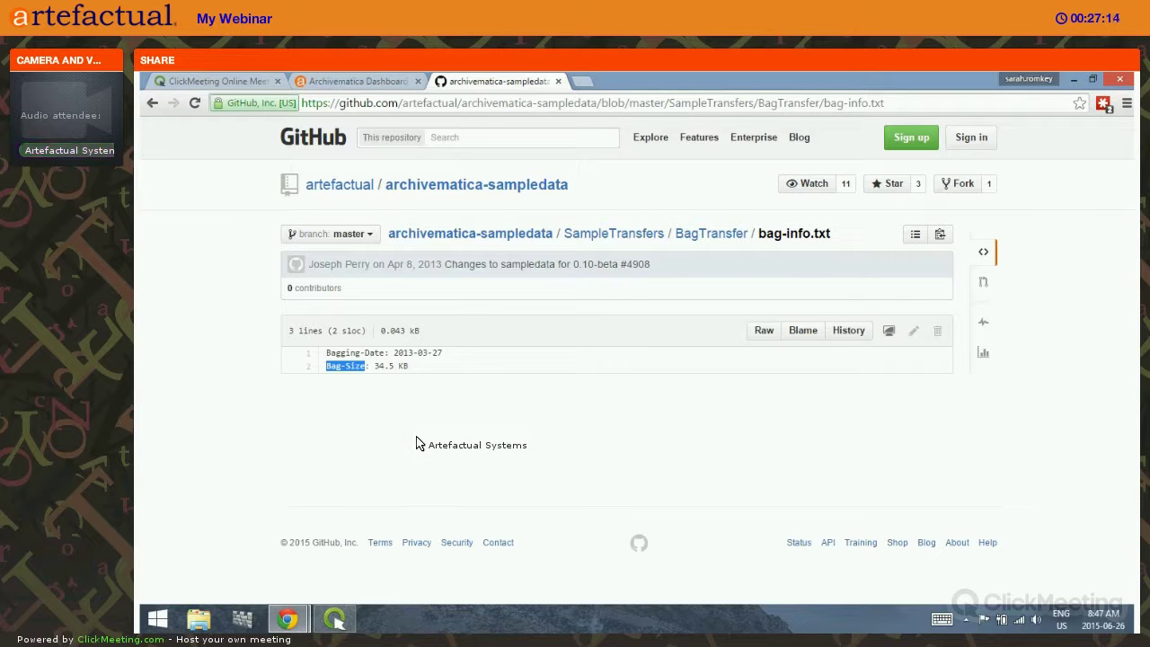
click(415, 373)
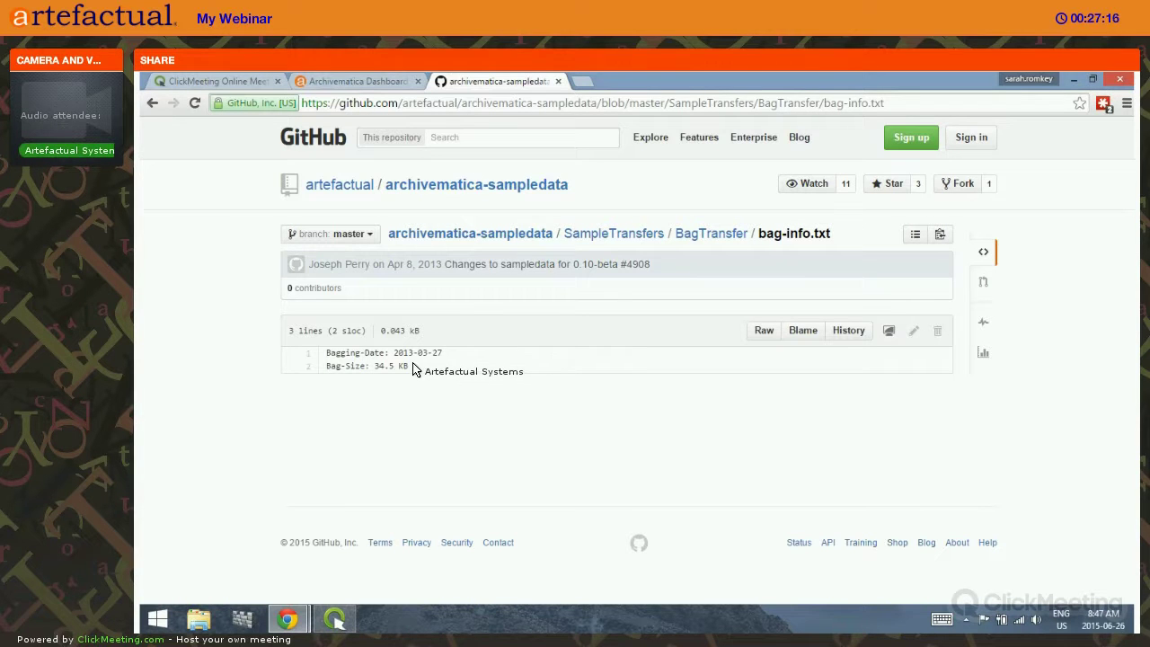
drag(412, 371, 377, 375)
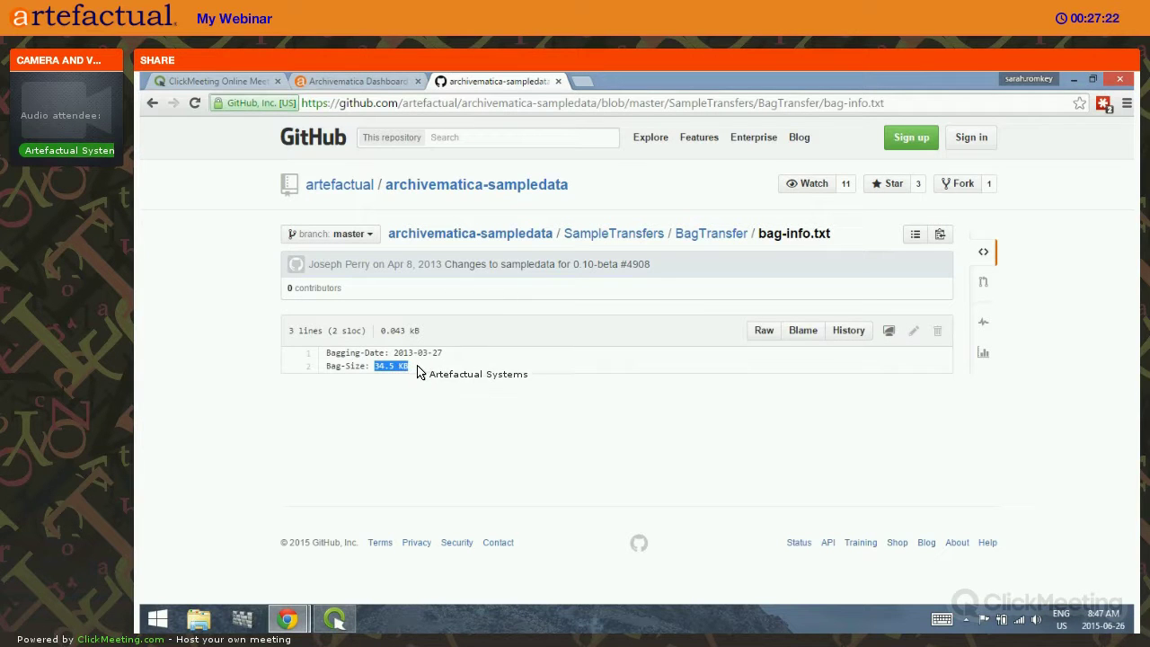
click(412, 372)
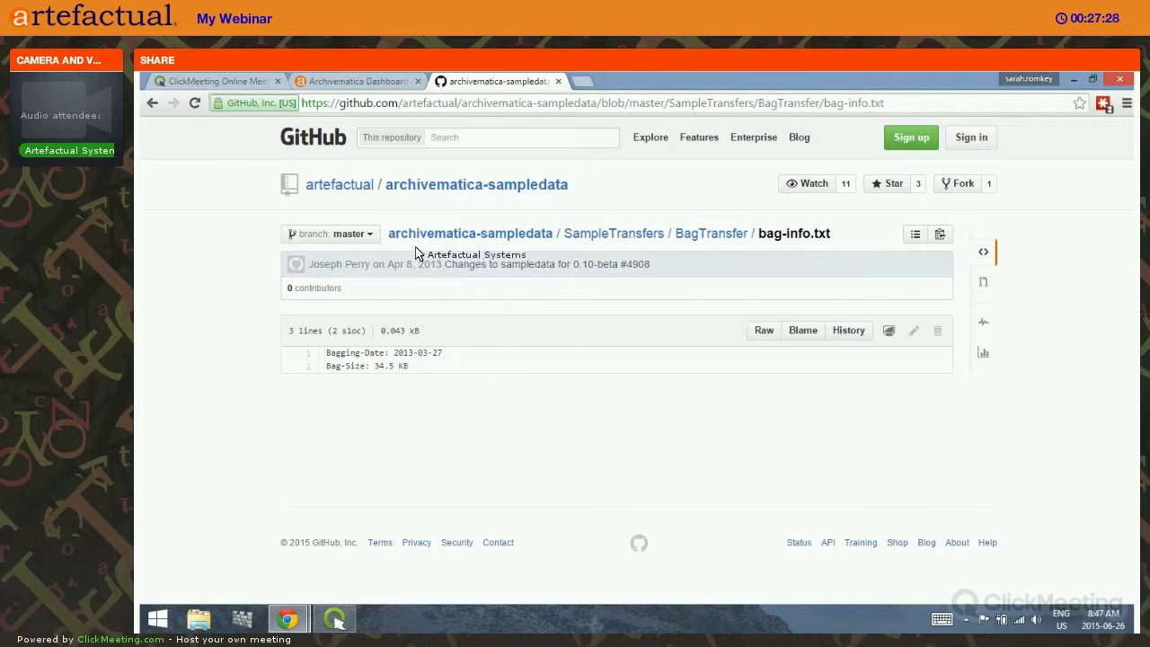
Step: Search Archivematica's archival storage for 34.5 KB in the Bag-Size field of Transfer metadata (other), matched by keyword
click(387, 82)
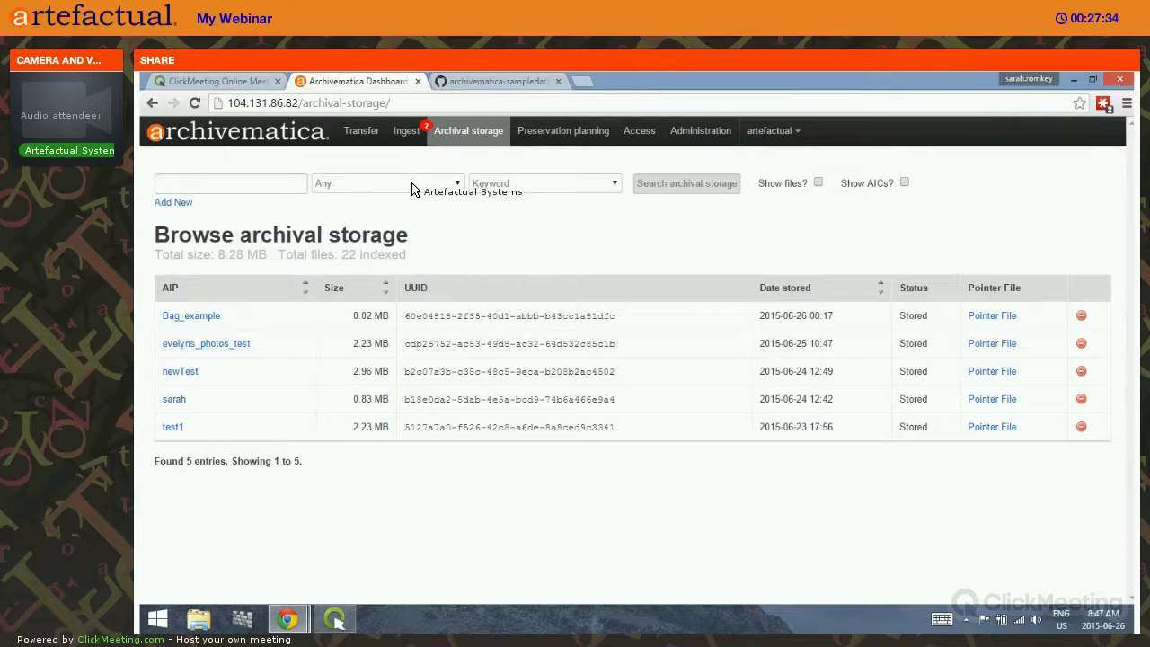
click(412, 185)
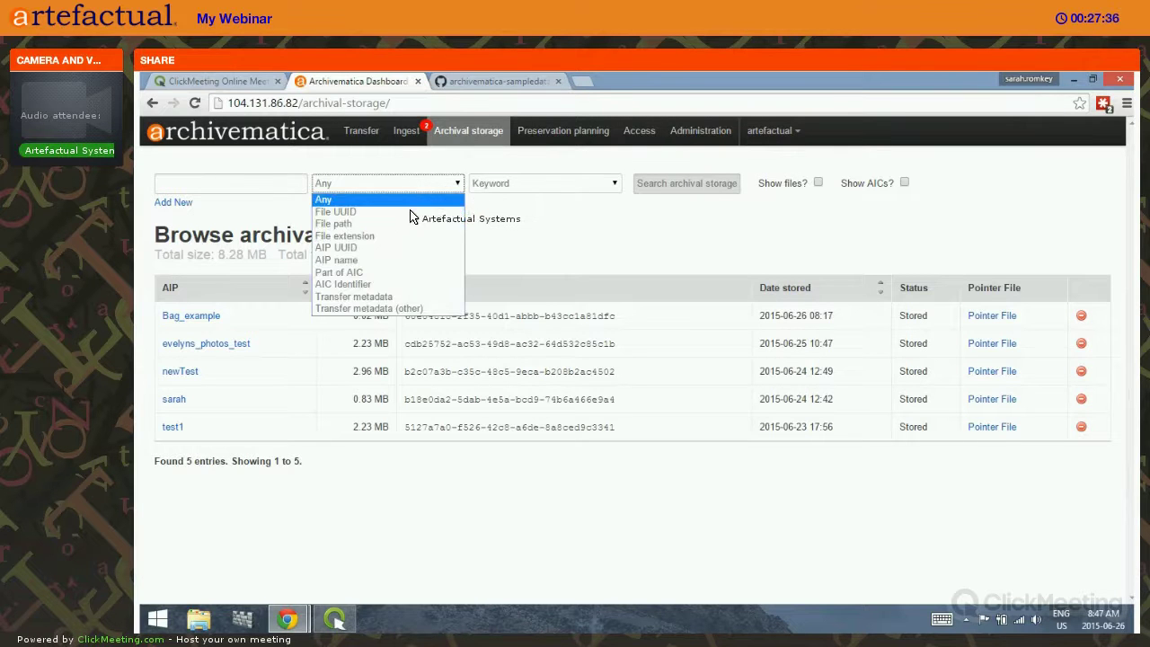
click(392, 297)
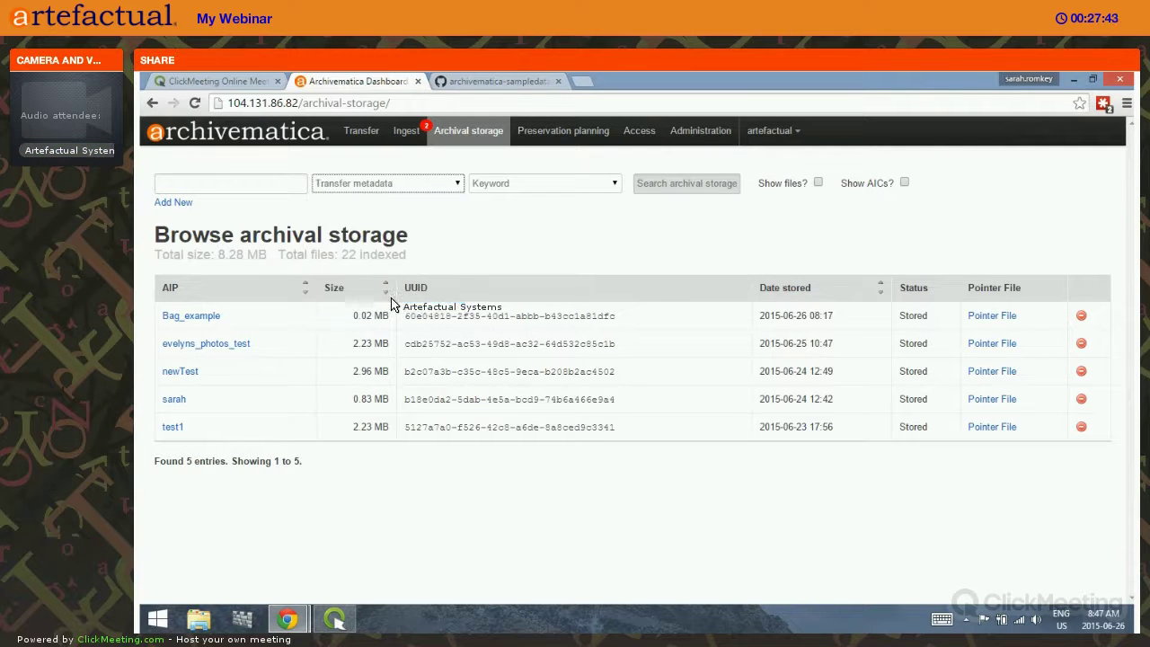
click(300, 189)
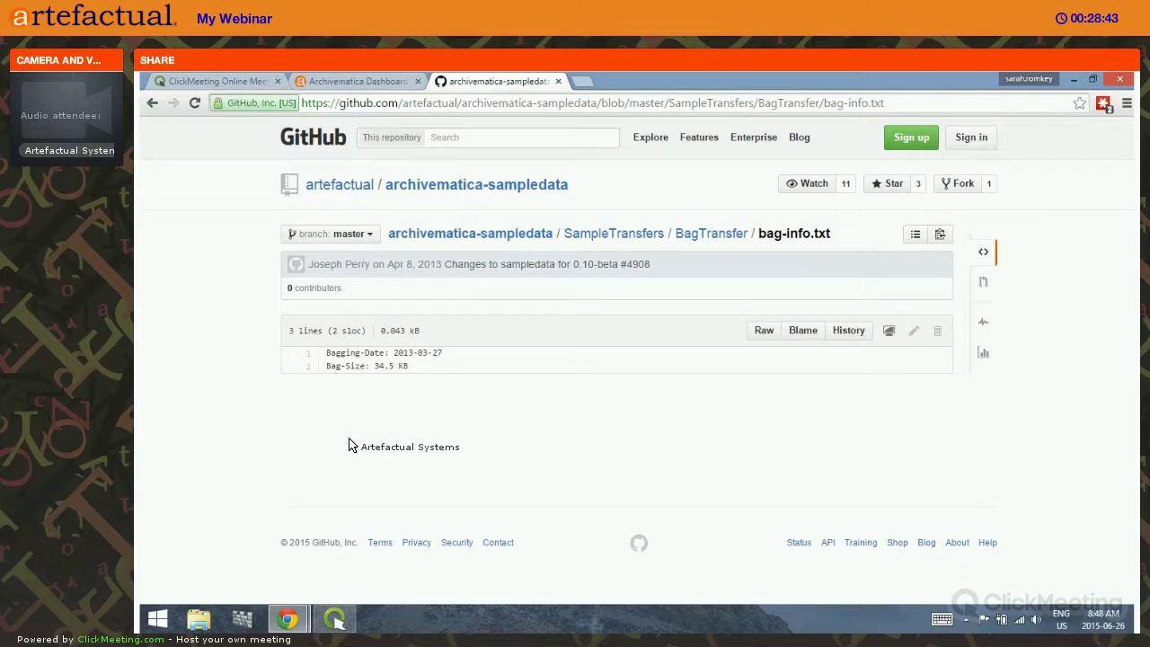
click(382, 79)
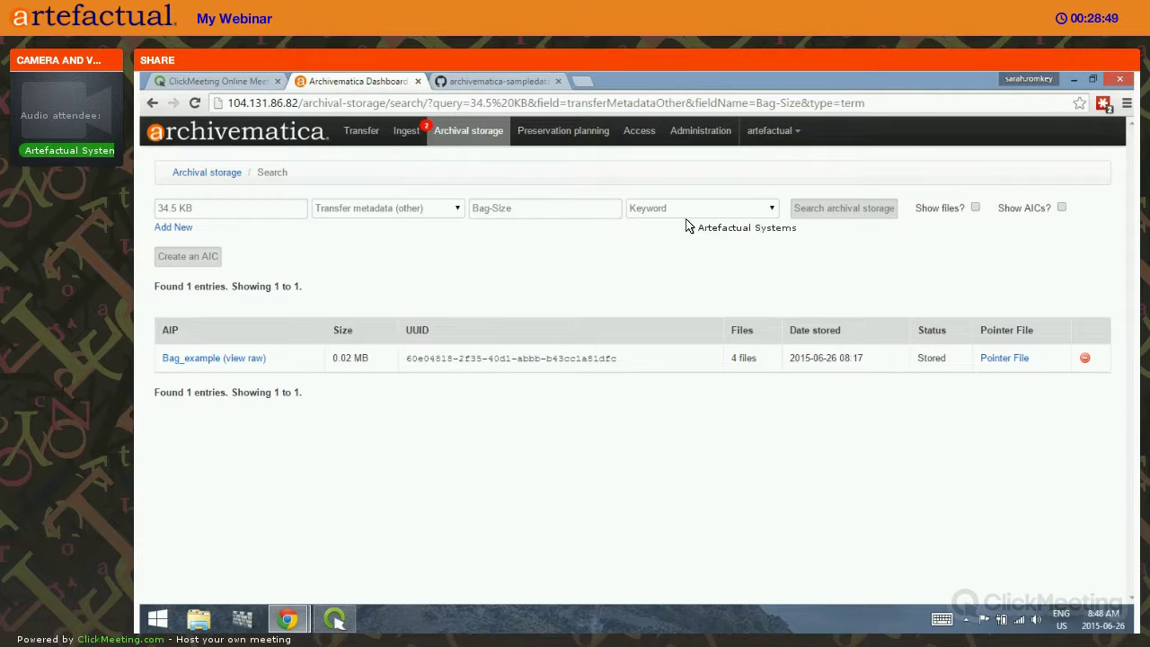
Step: Examine the match types offered for the Bag-Size search, choose Date range and highlight the query text
click(715, 210)
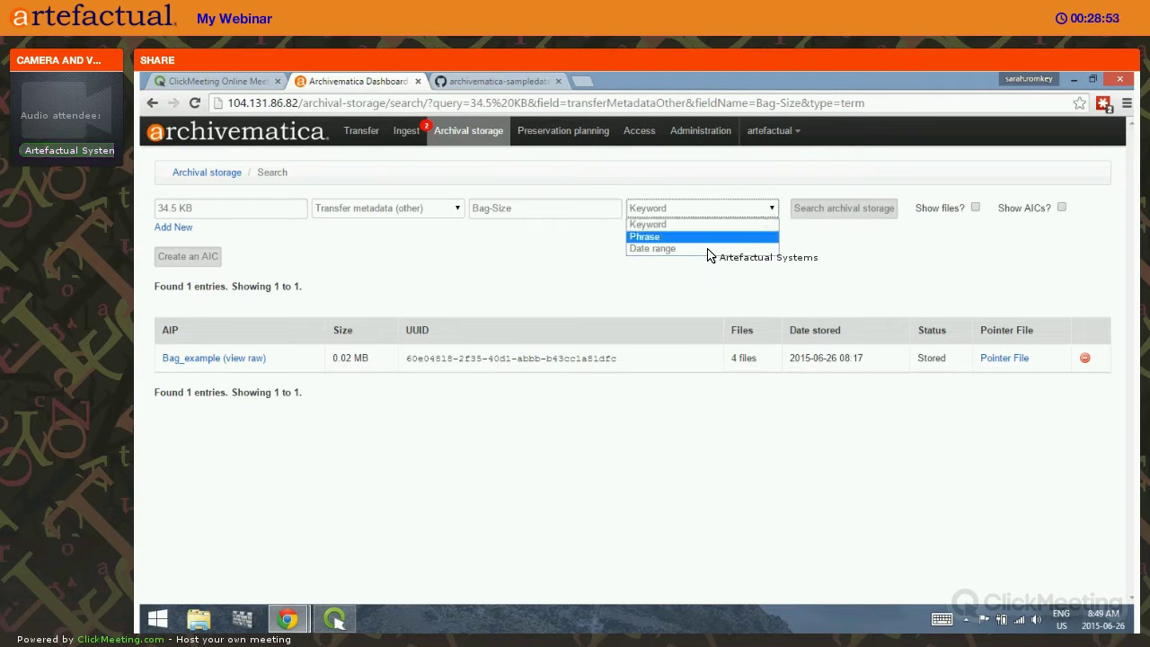
click(709, 249)
click(261, 214)
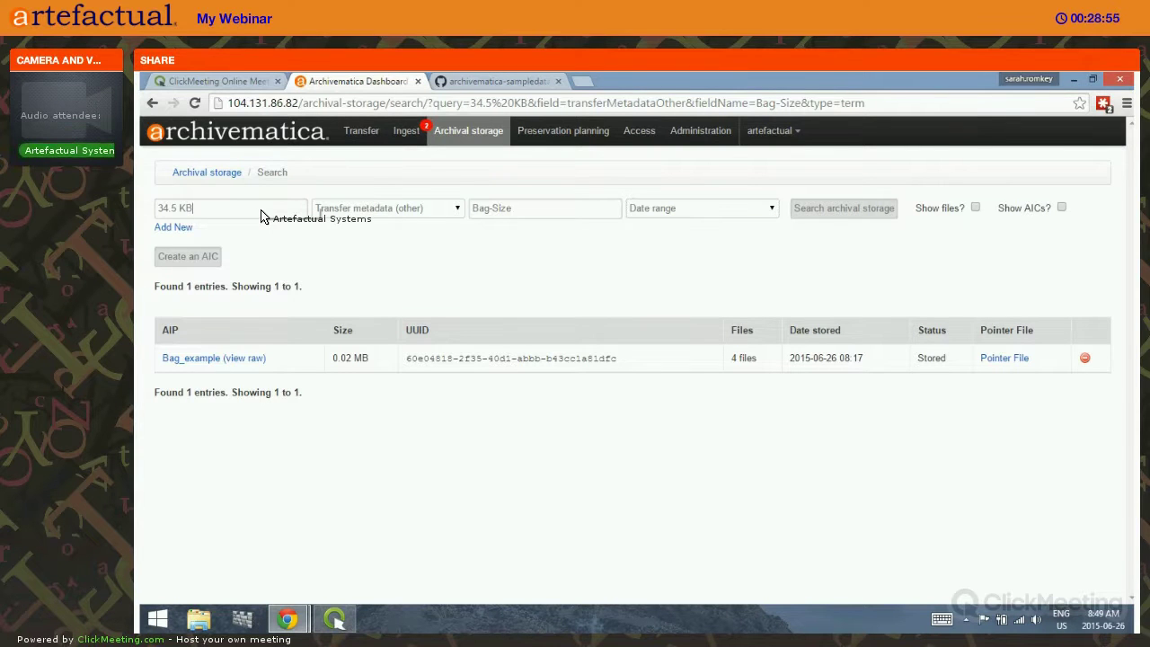
triple_click(262, 216)
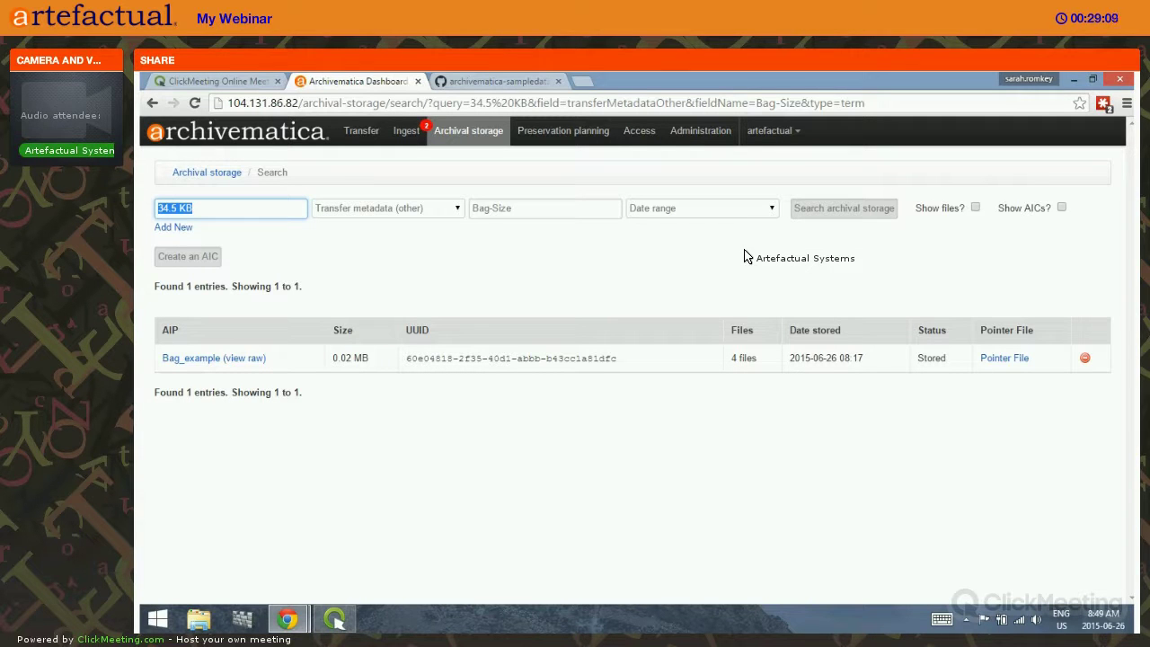
click(615, 282)
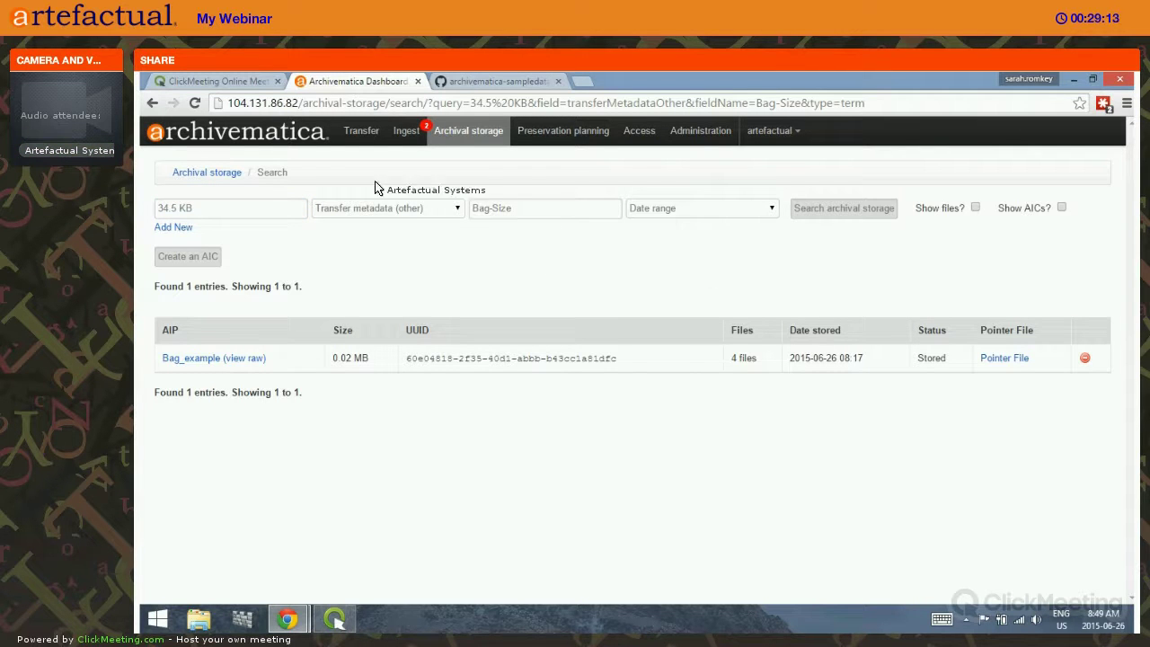
Step: Name a new Standard transfer "example"
click(356, 140)
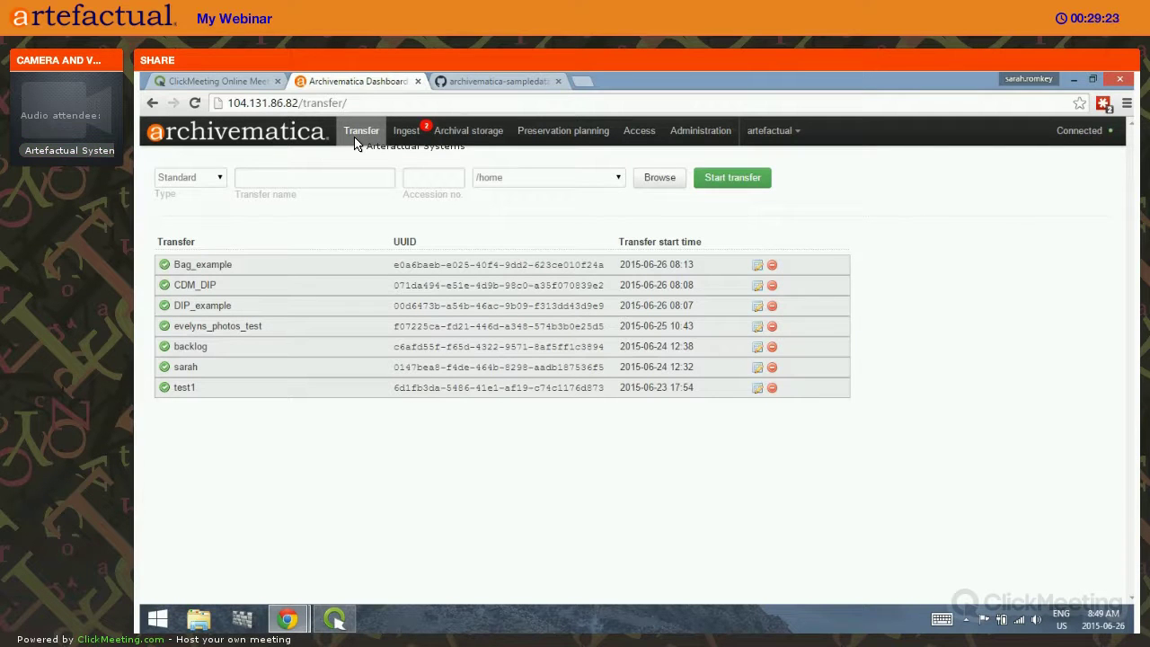
click(356, 178)
text(example)
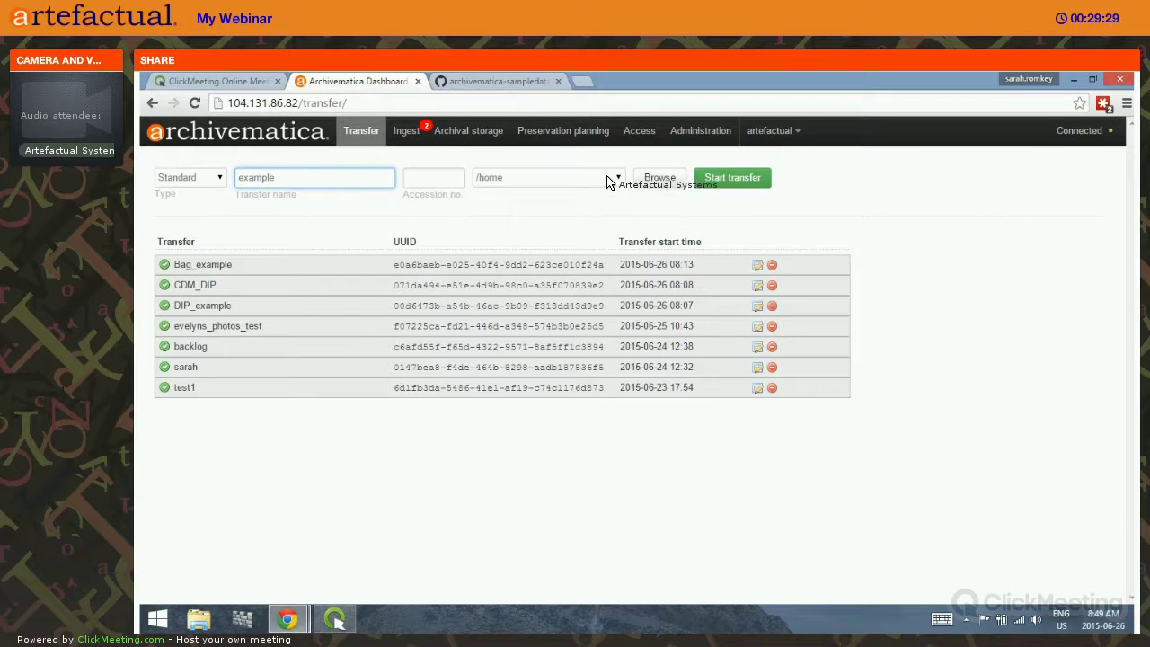
Step: Add the Multimedia directory from archivematica-sampledata/SampleTransfers as the transfer source and start the transfer
click(607, 183)
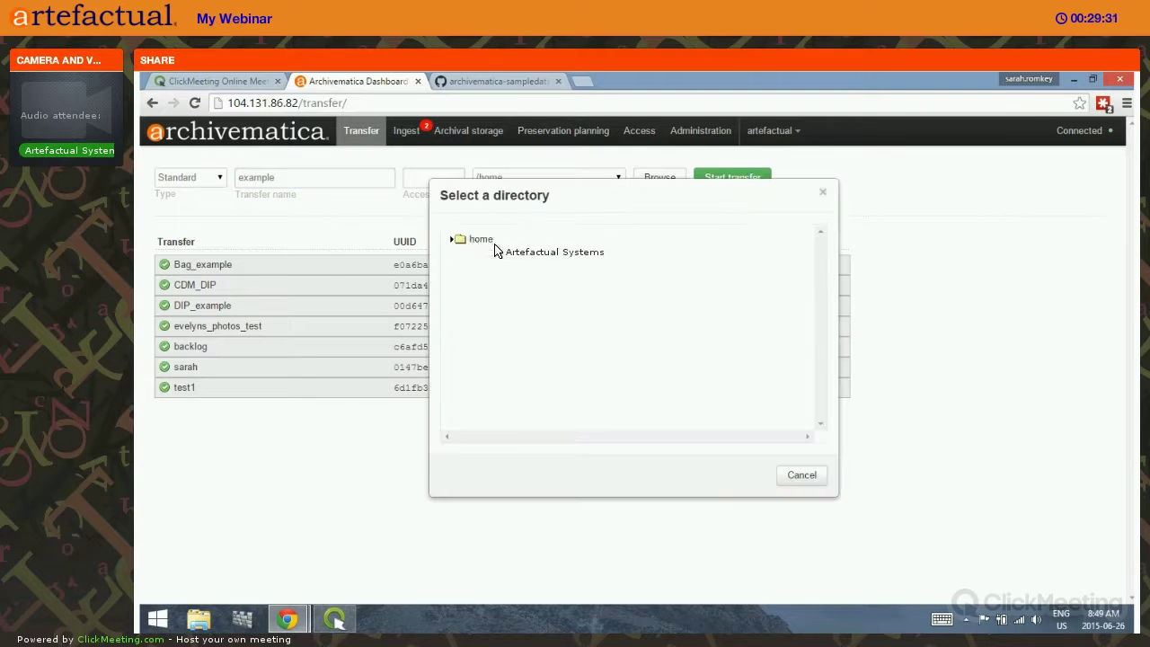
click(459, 239)
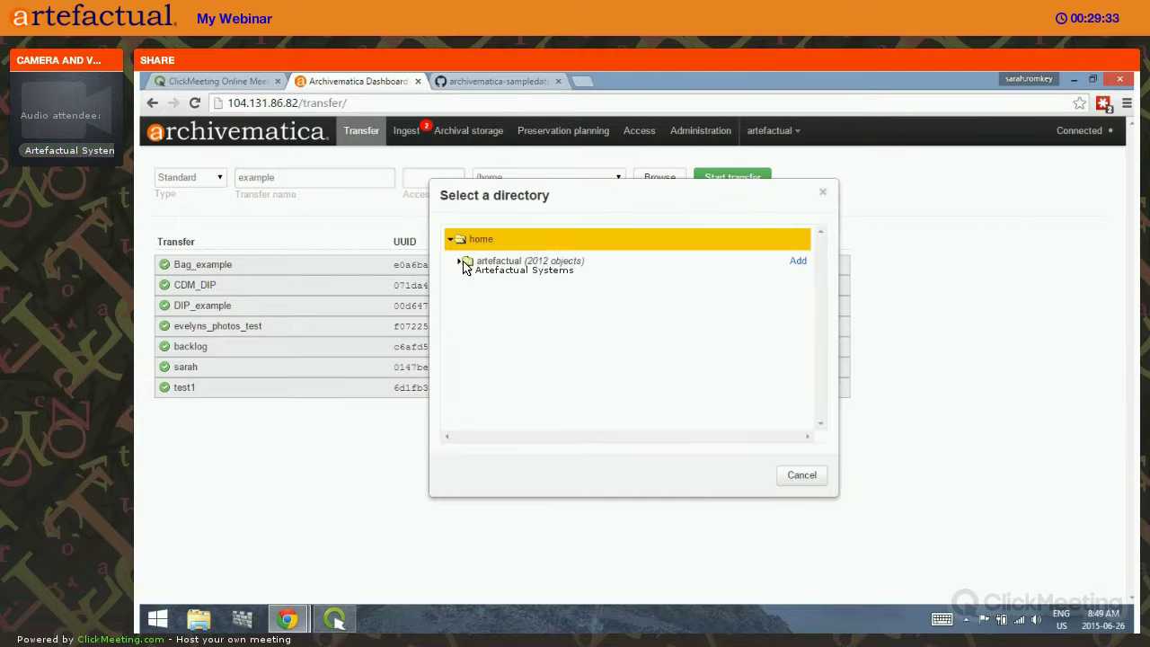
click(464, 265)
click(467, 282)
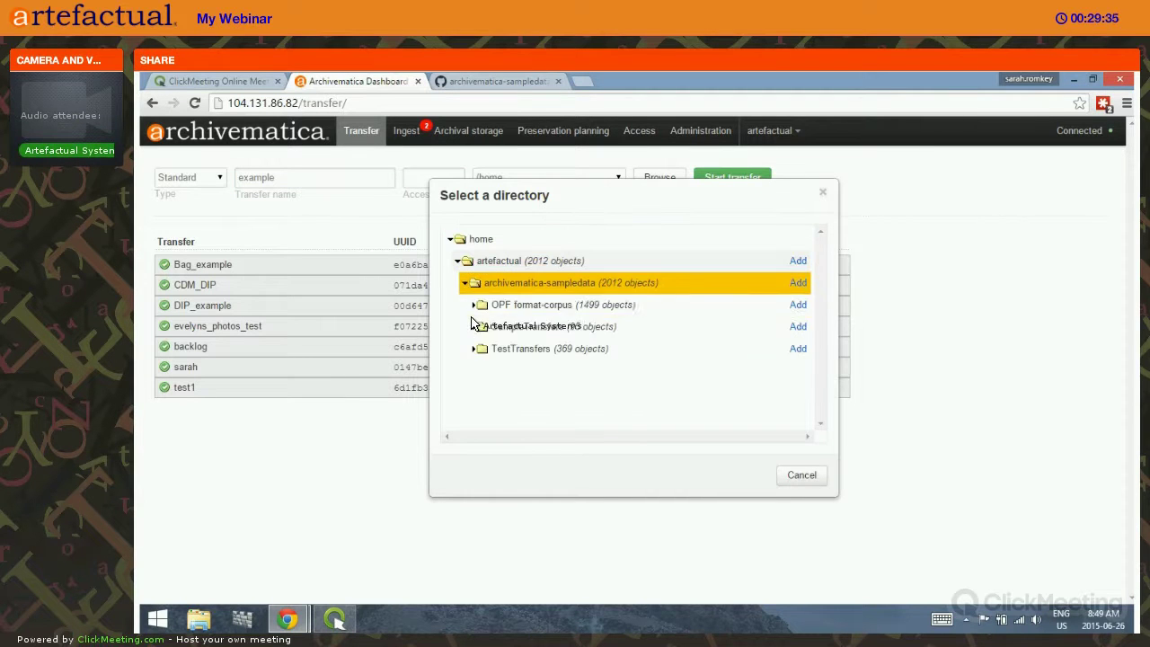
click(474, 326)
click(737, 349)
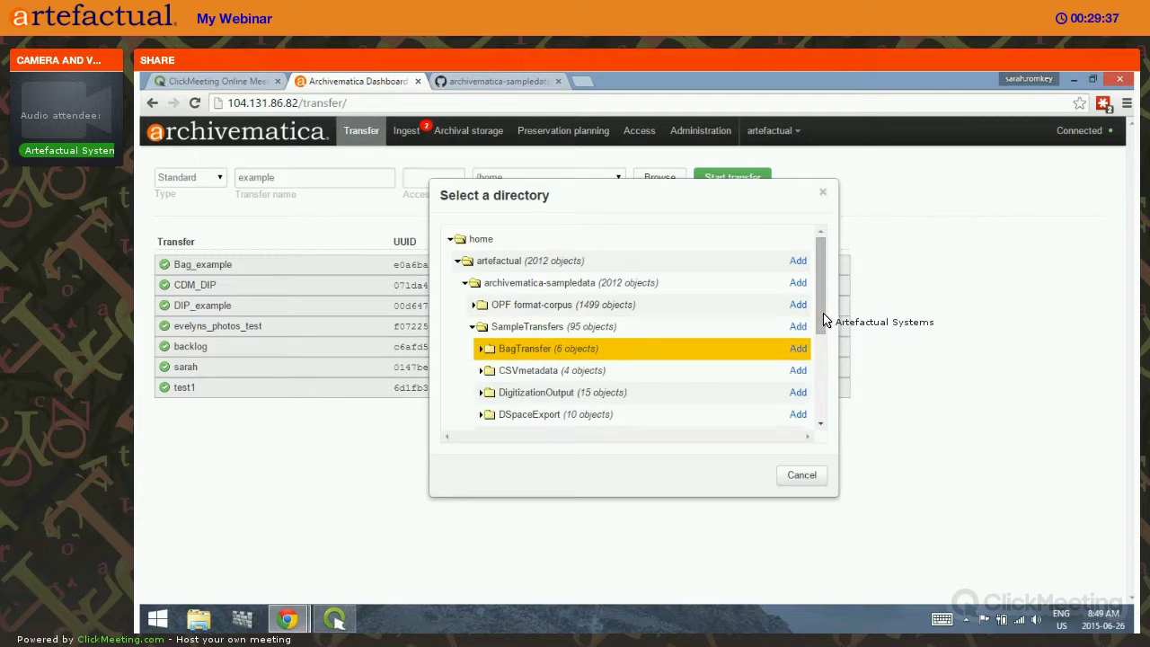
drag(822, 319, 820, 360)
scroll(820, 360, down, 2)
click(796, 390)
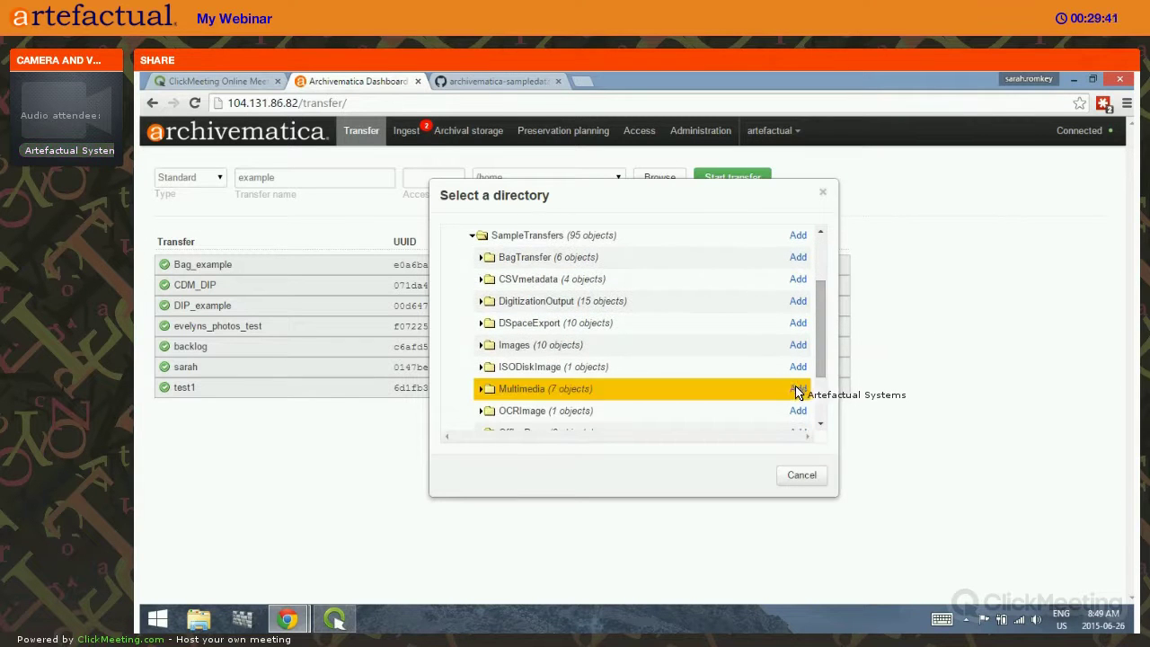
click(796, 390)
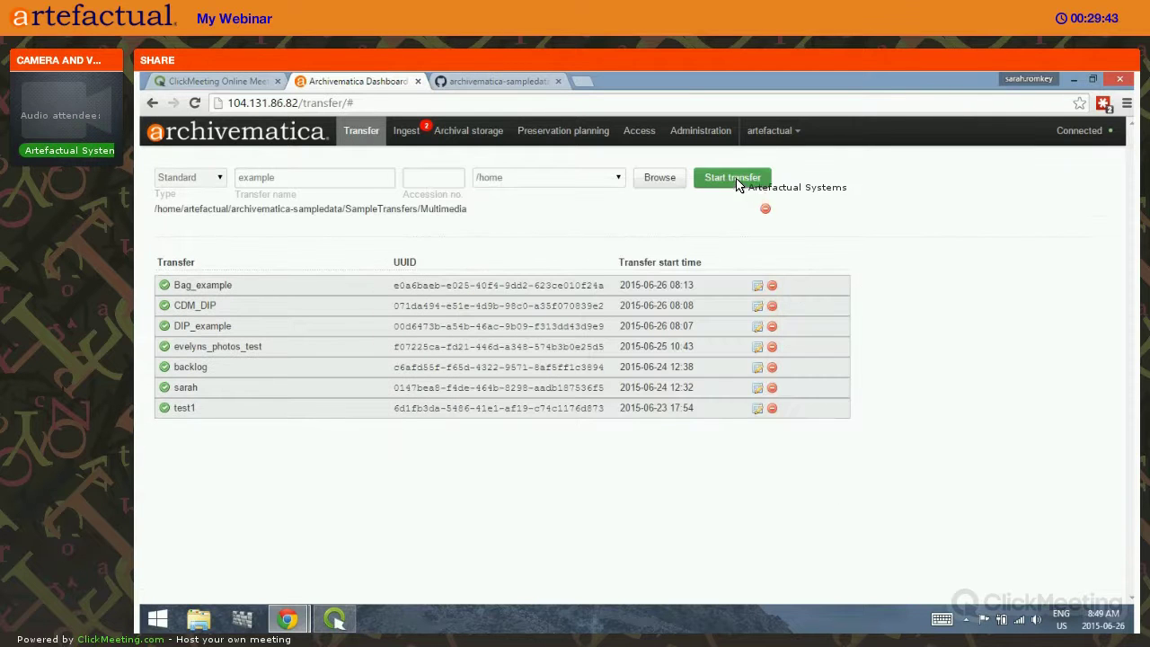
click(734, 179)
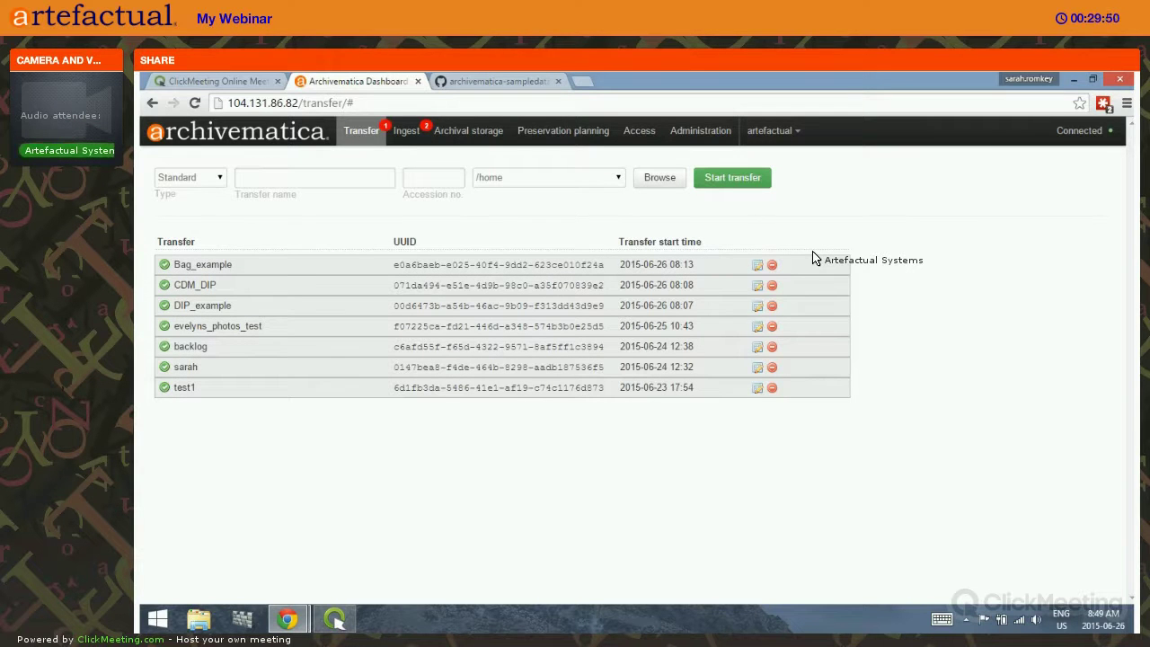
Step: Approve the example transfer and choose Siegfried version 1.0.0 as its file format identification command
click(814, 299)
click(814, 326)
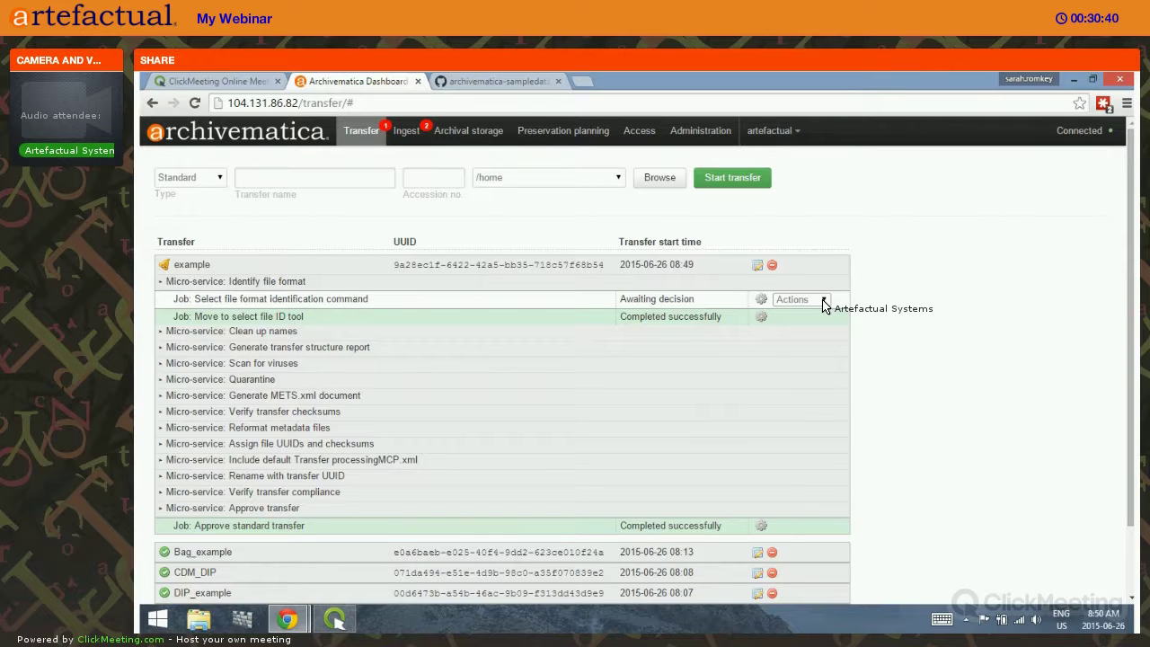
click(823, 302)
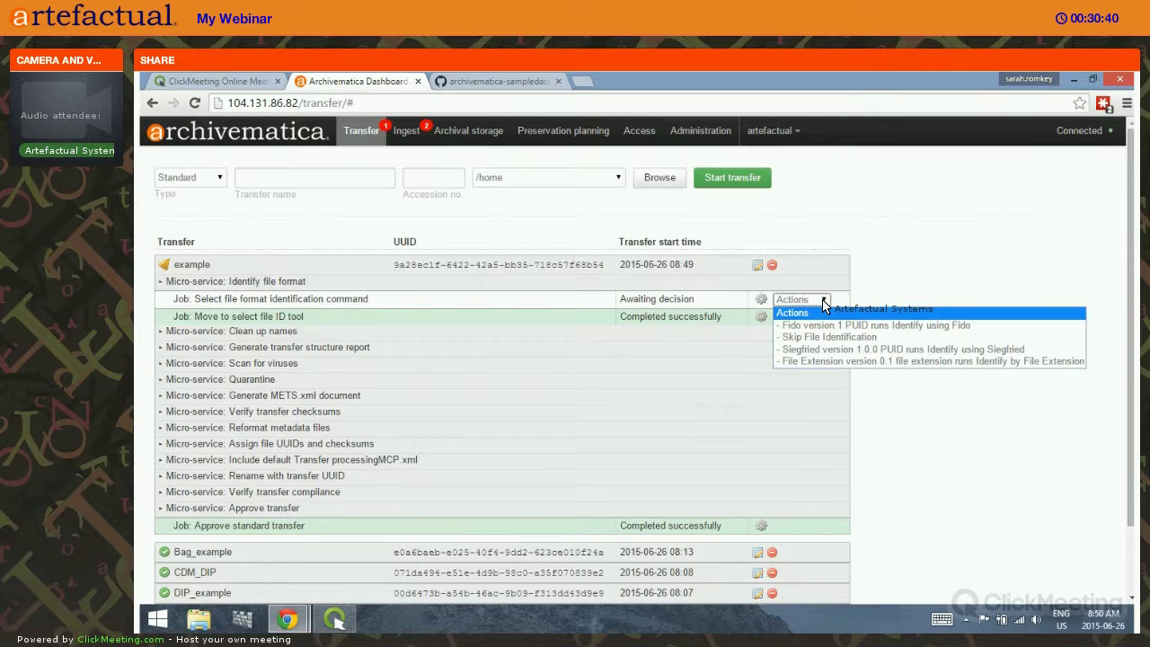
click(863, 350)
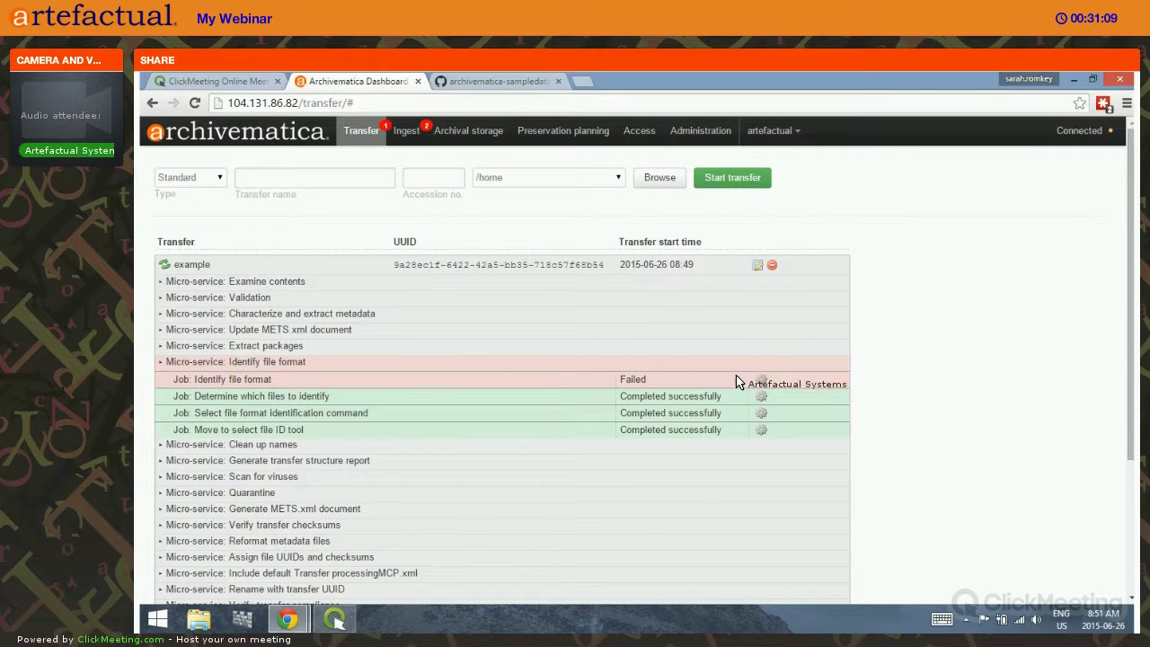
Step: Examine the task output of the example transfer's Identify file format job and show the arguments used for 0239.mpg
click(761, 463)
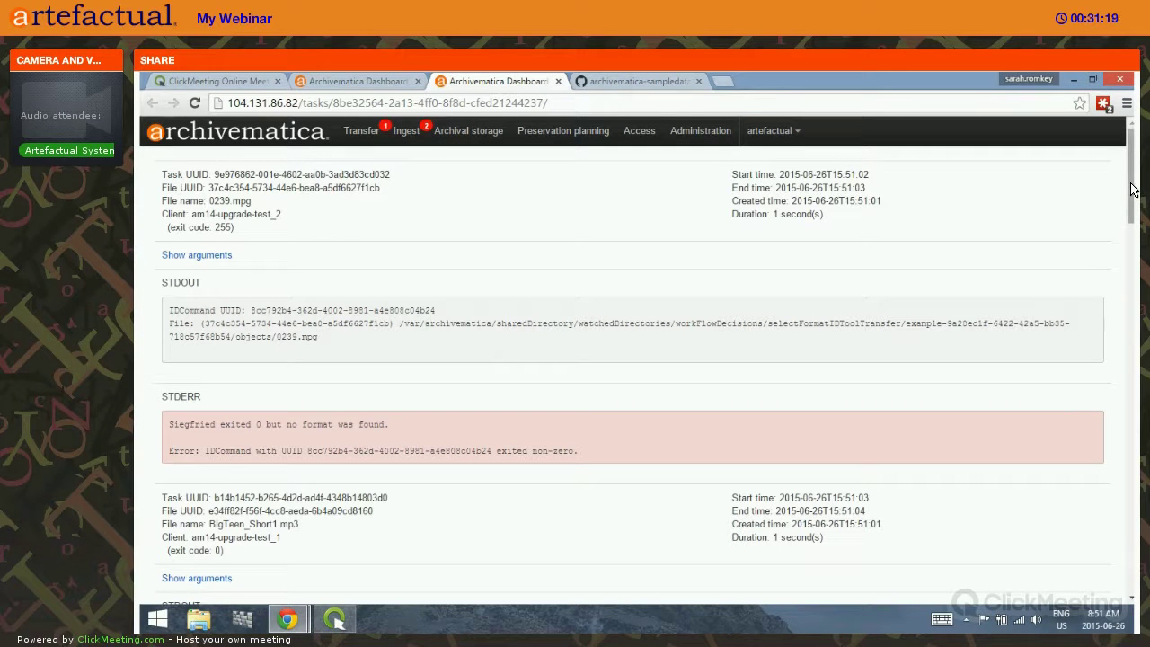
scroll(1132, 189, down, 2)
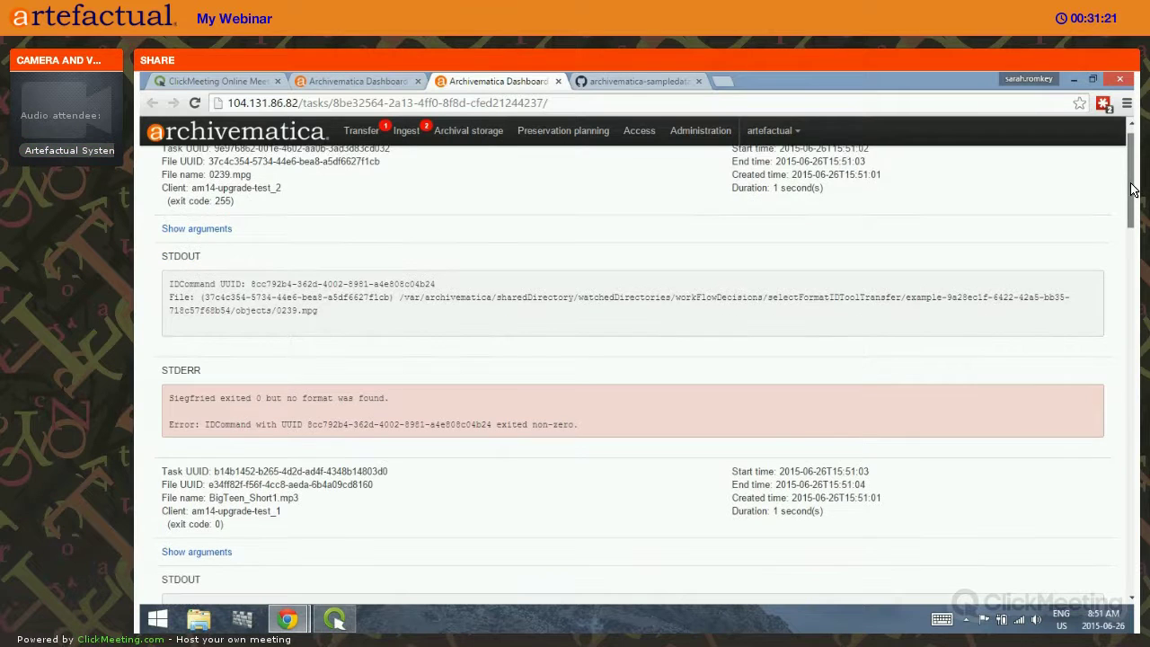
scroll(1134, 270, down, 3)
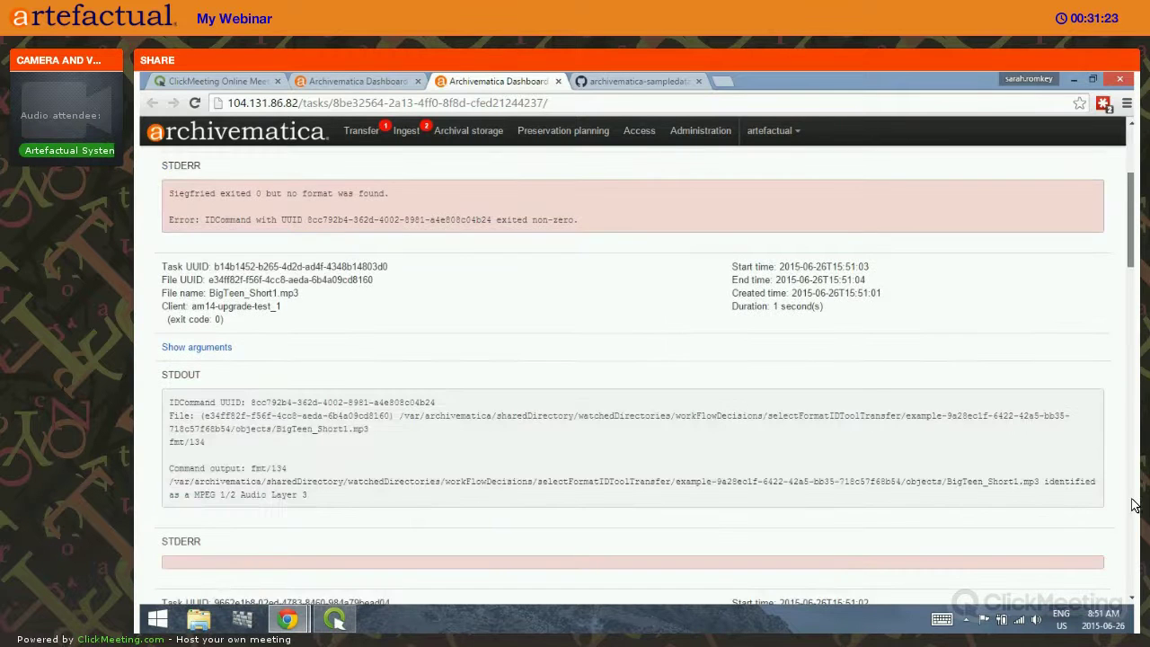
scroll(1134, 562, down, 6)
scroll(1134, 556, down, 10)
scroll(1134, 550, down, 14)
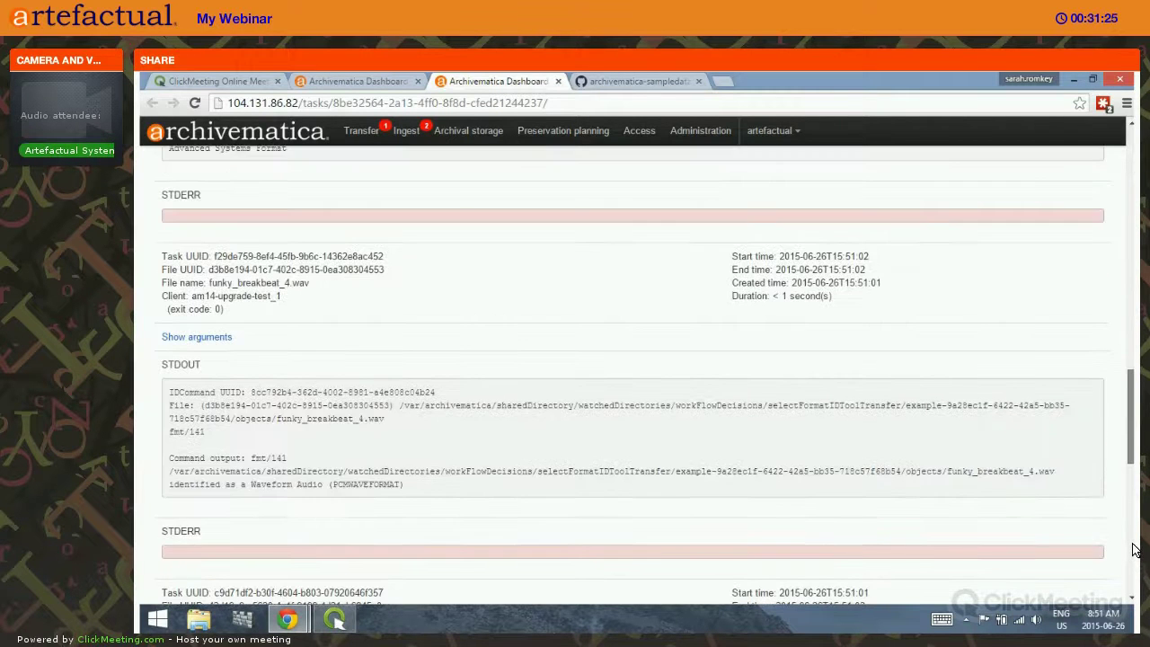
scroll(1134, 550, up, 4)
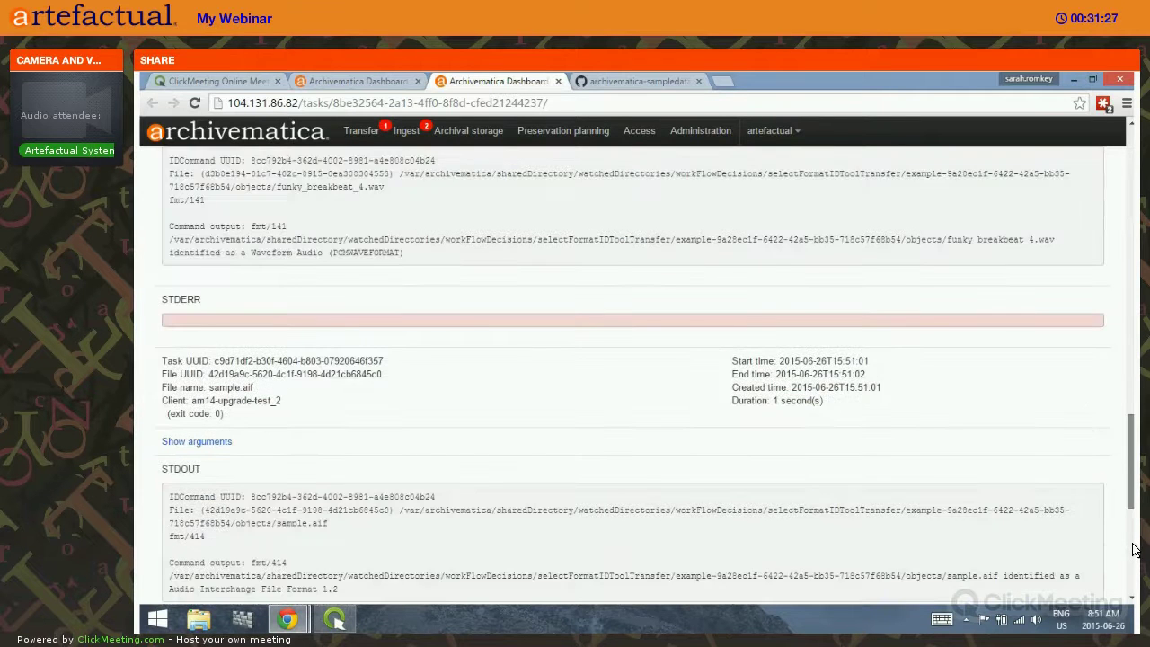
scroll(1134, 550, up, 15)
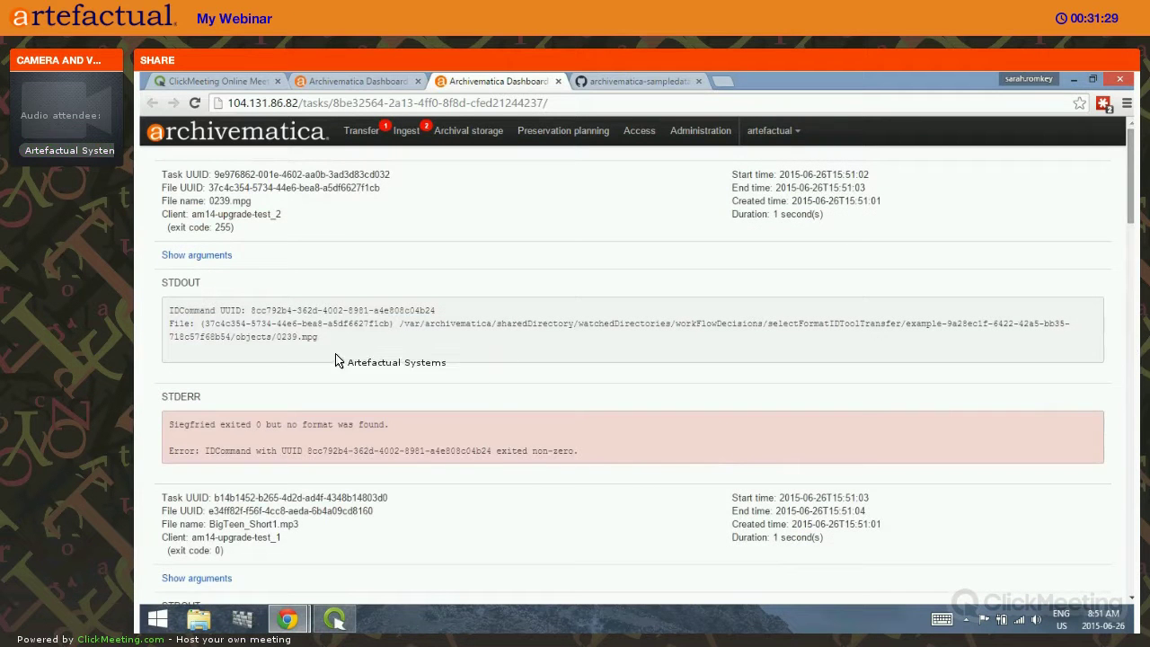
click(205, 260)
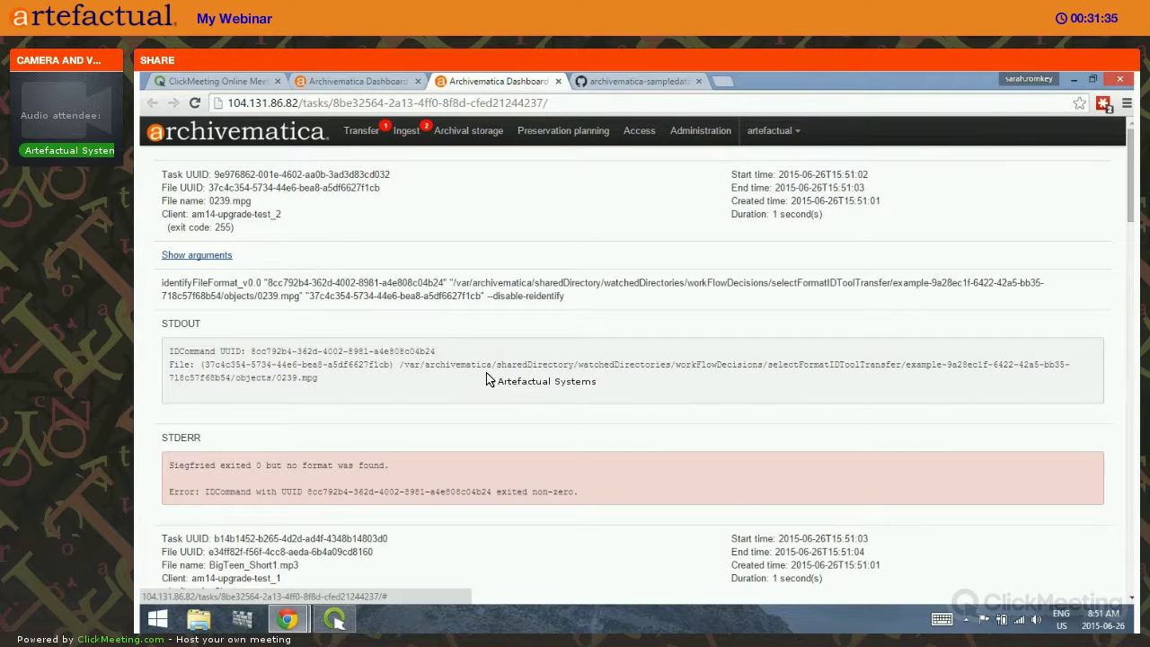
click(524, 362)
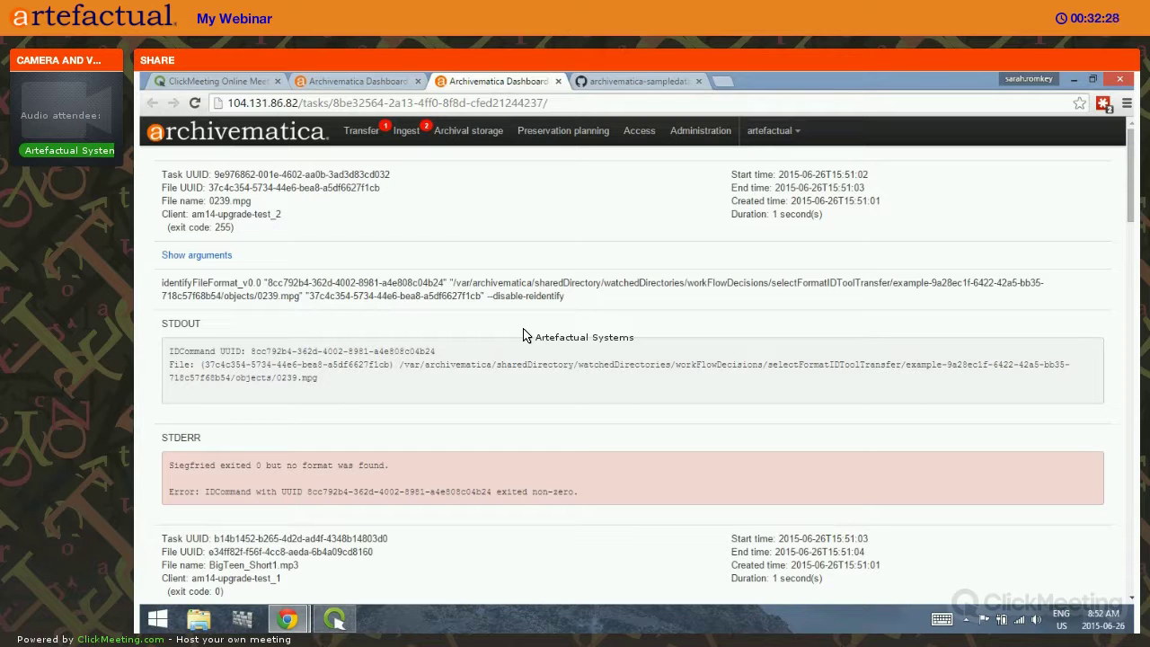
click(558, 82)
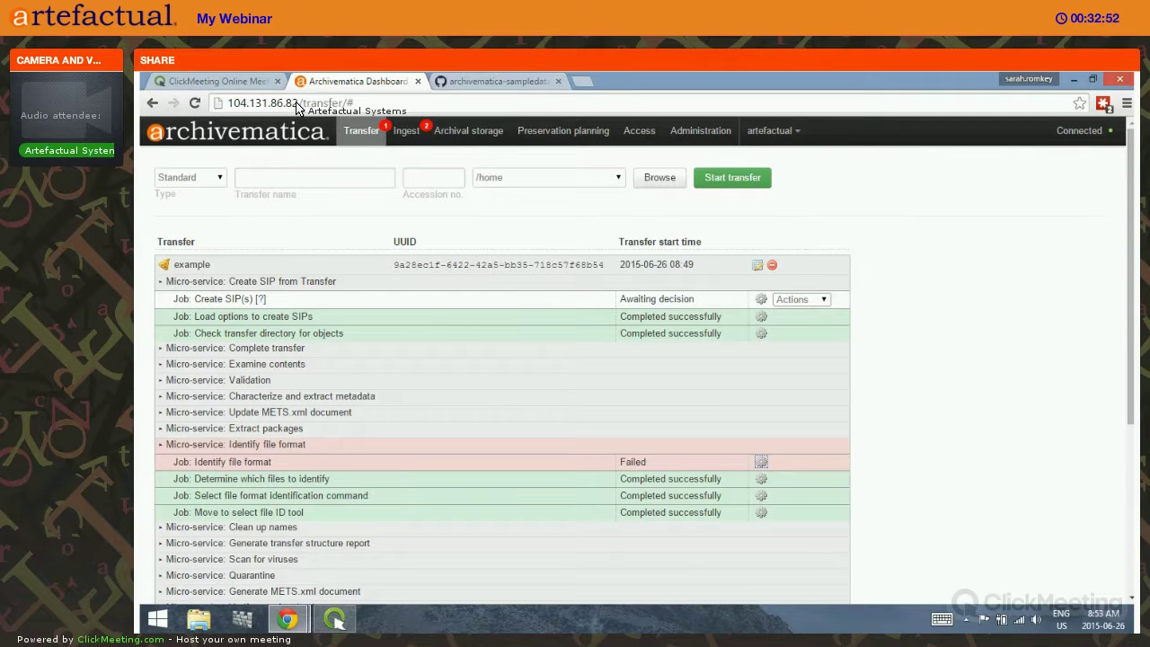
drag(297, 104, 228, 102)
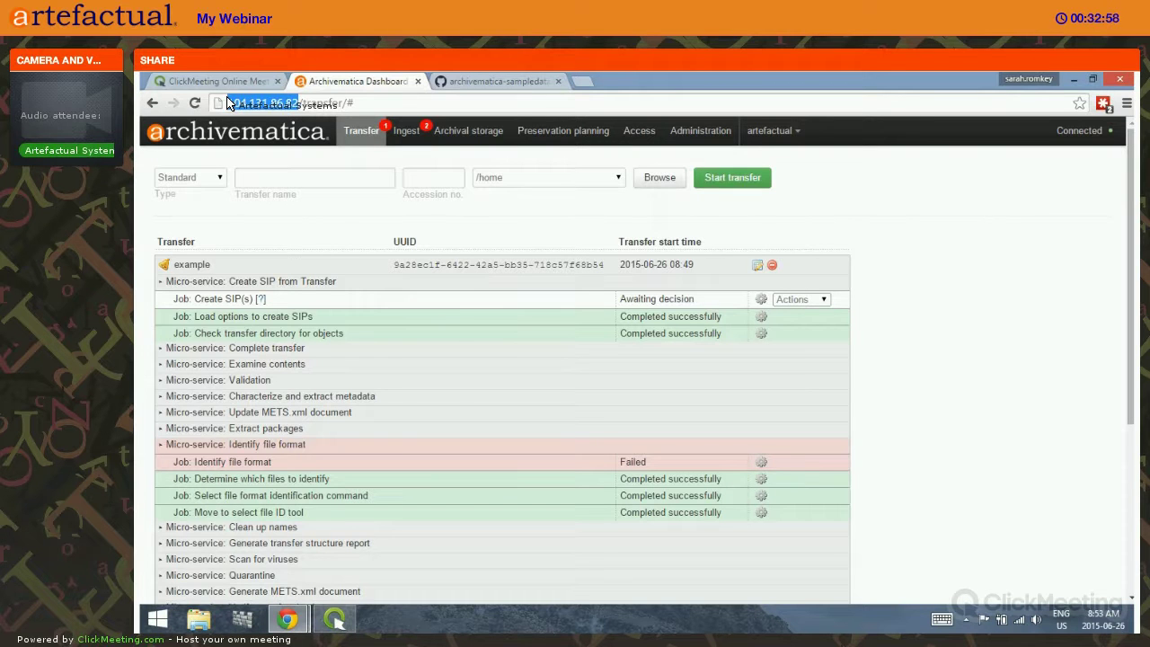
click(582, 82)
text(http://104.131.86.82)
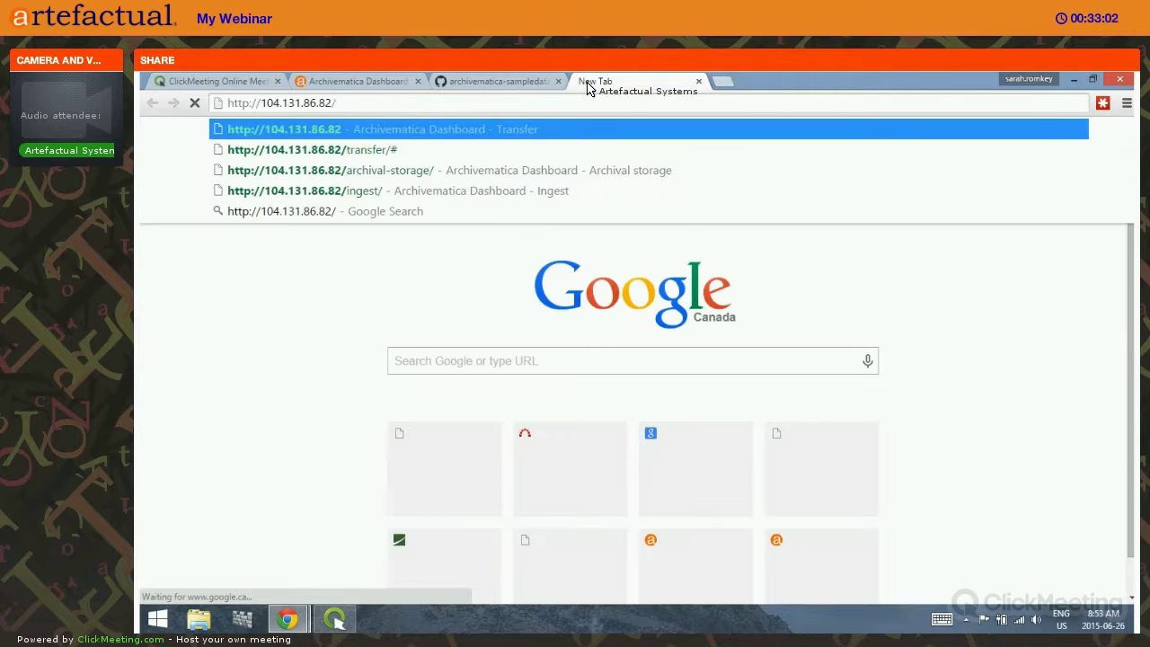
text(:8000)
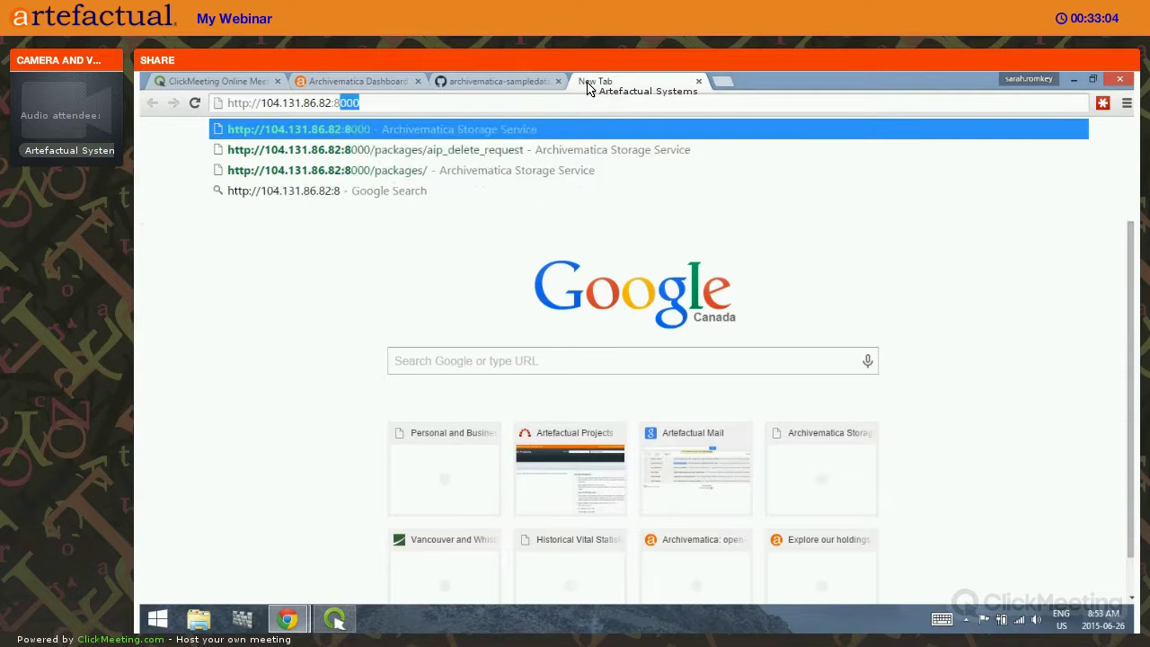
key(Return)
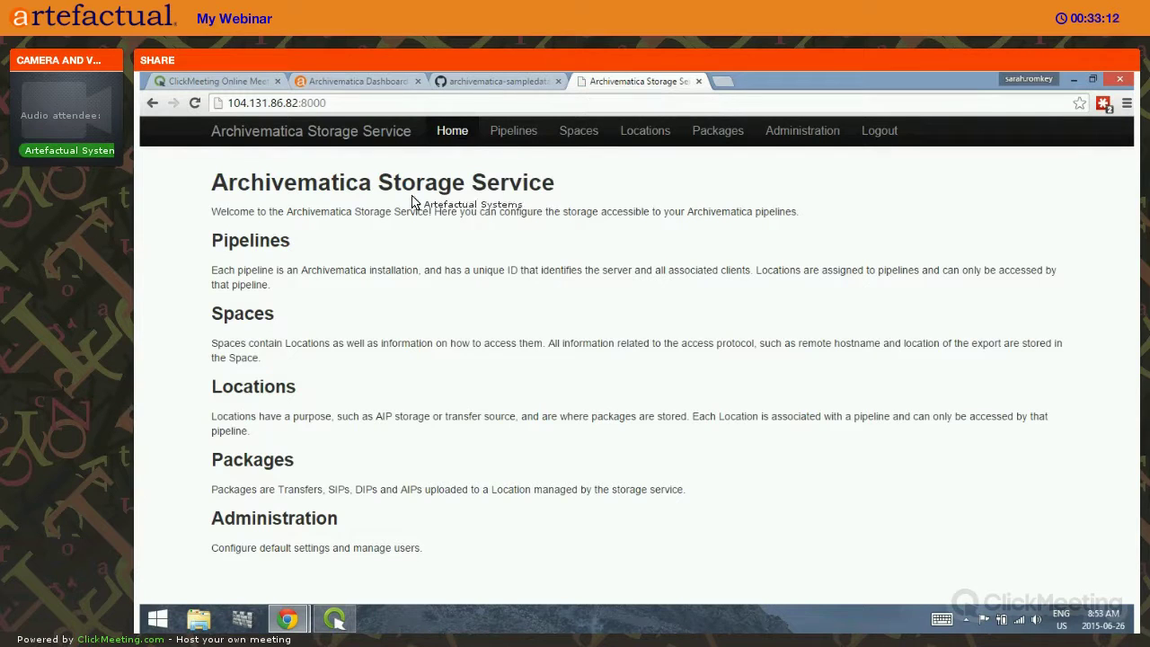
click(336, 104)
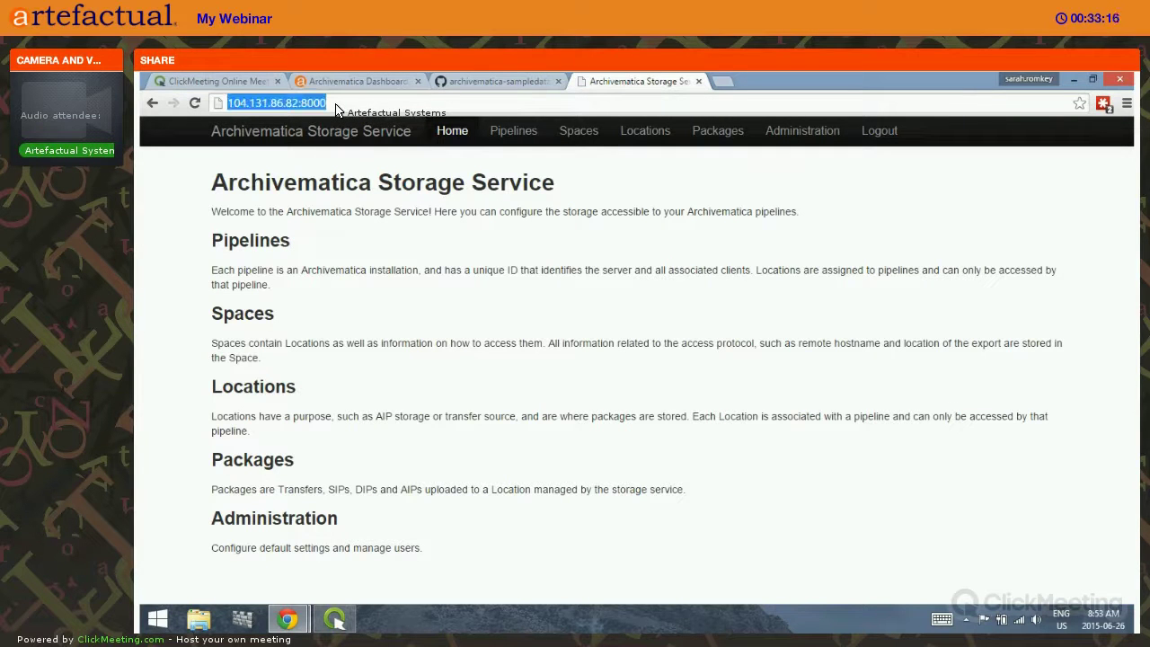
click(570, 321)
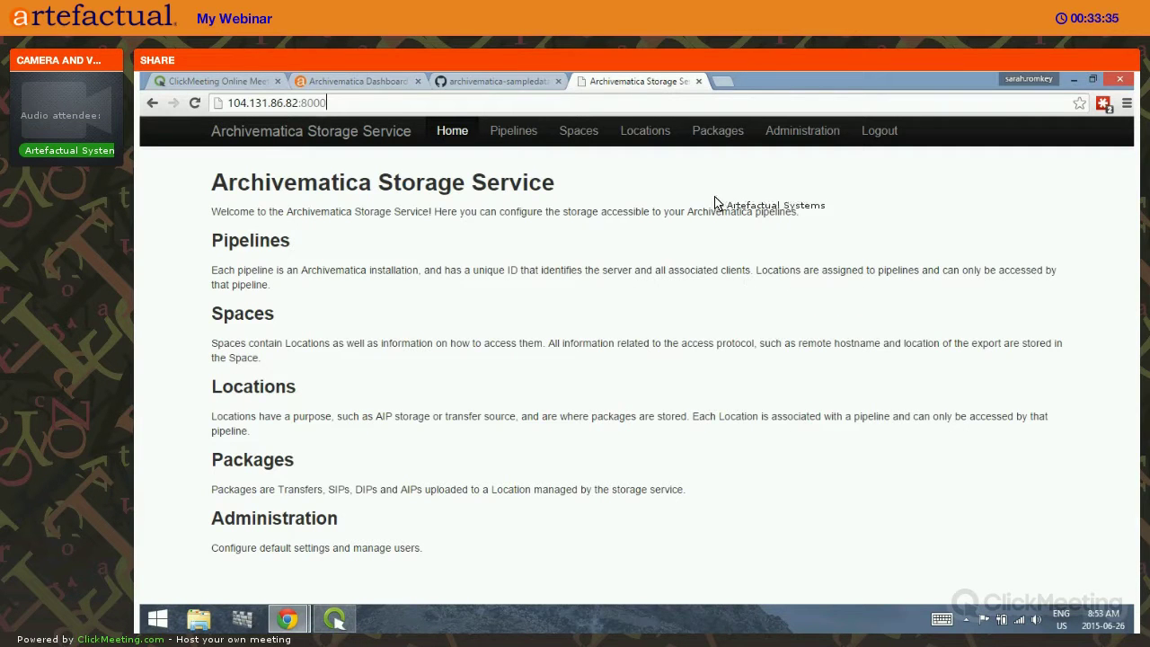
Step: View the Storage Service's packages list and its locations list, and highlight the AIP Recovery location's path
click(729, 144)
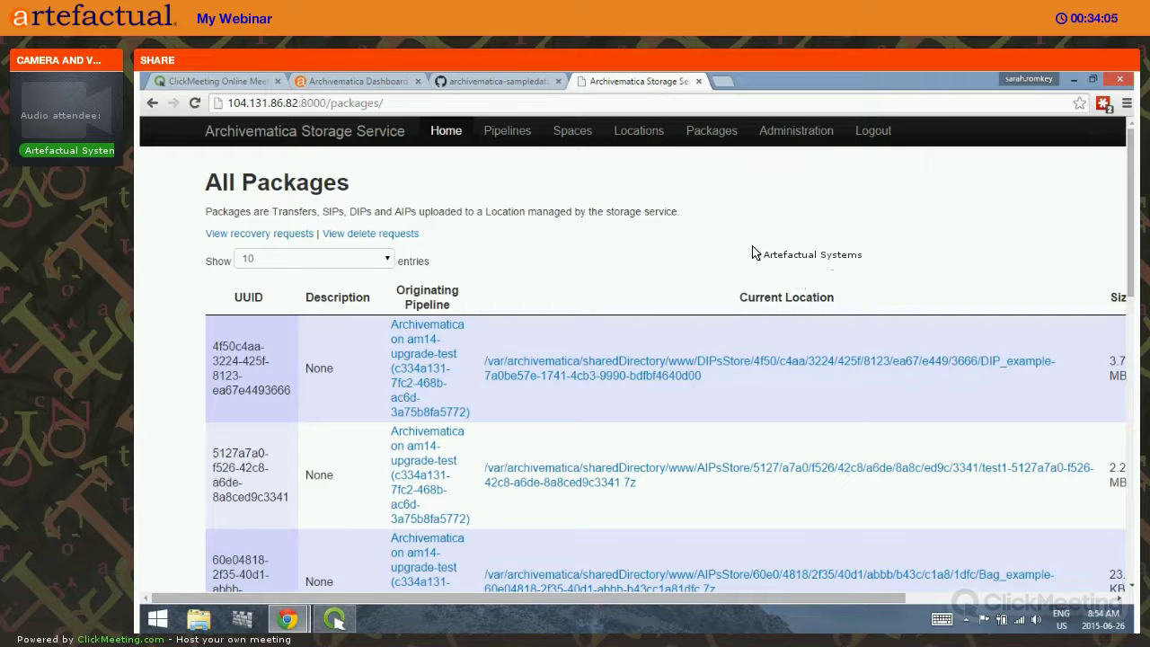
click(640, 131)
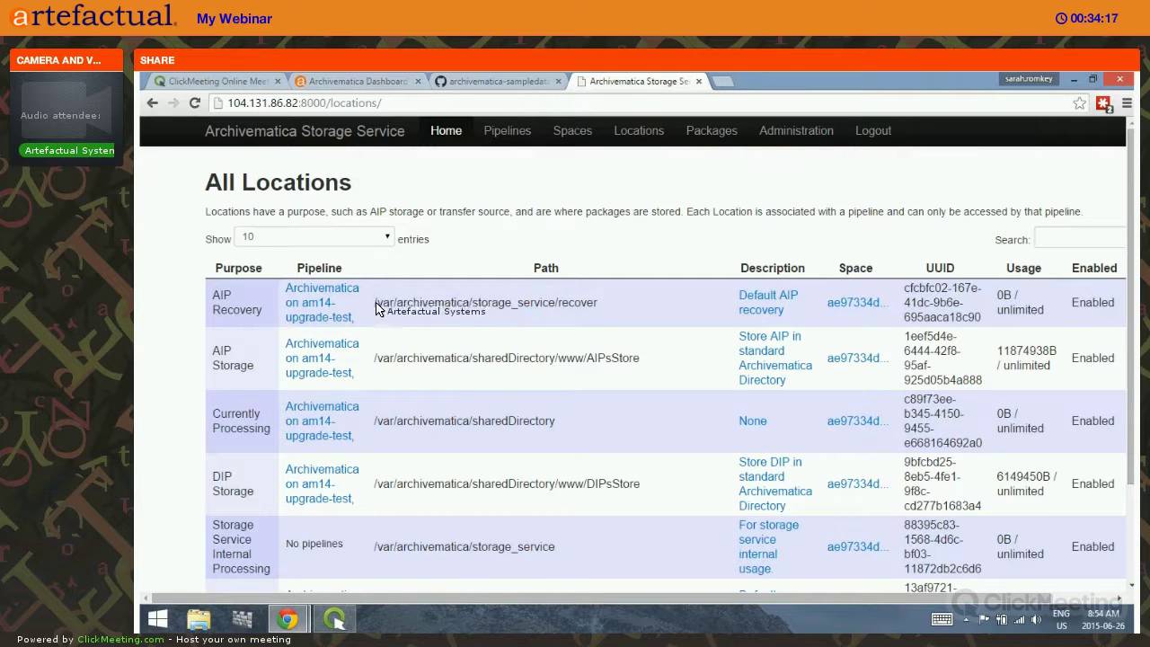
drag(376, 307, 597, 307)
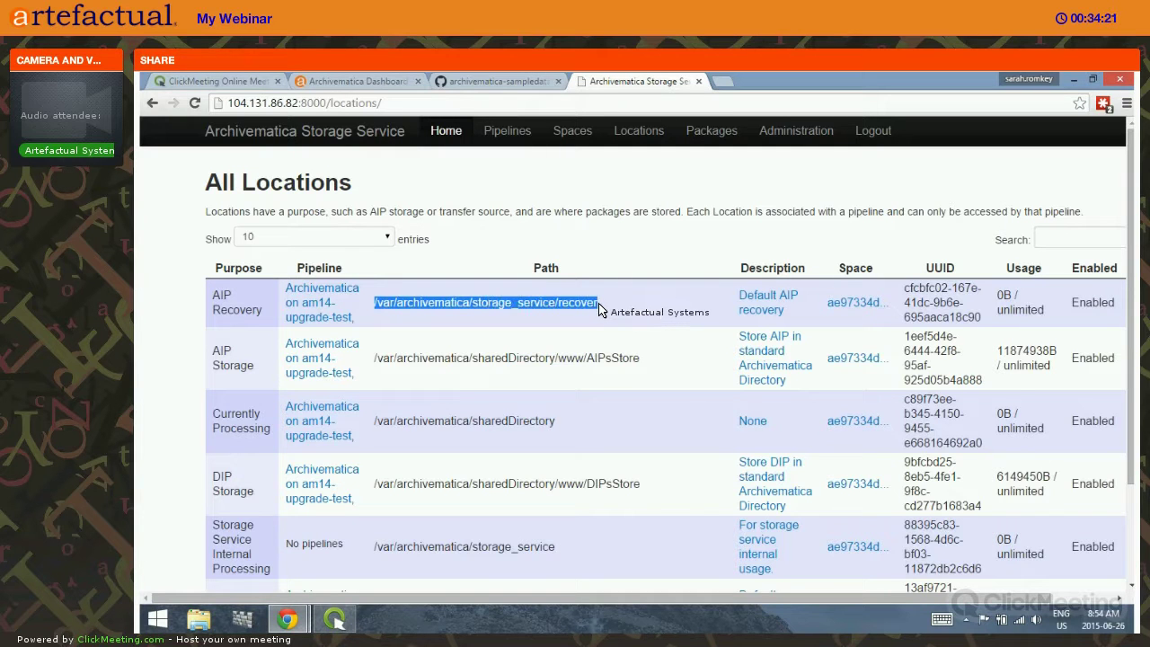